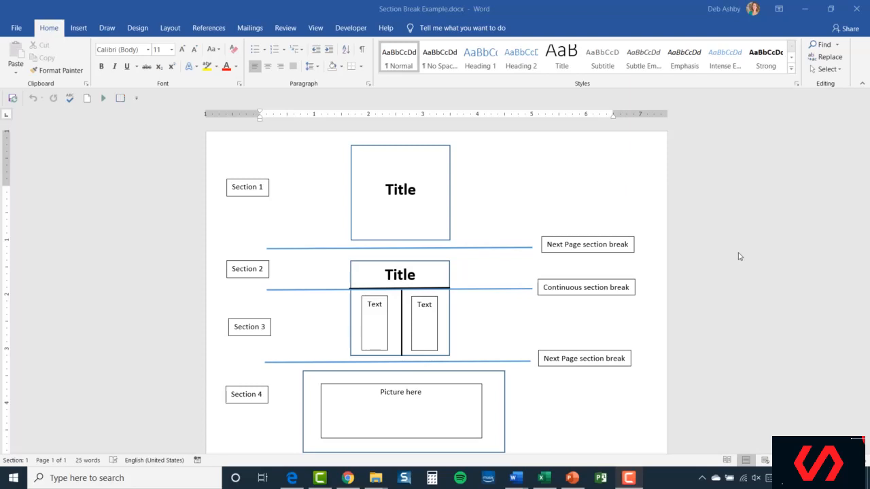
scroll(727, 253, down, 1)
scroll(726, 253, up, 1)
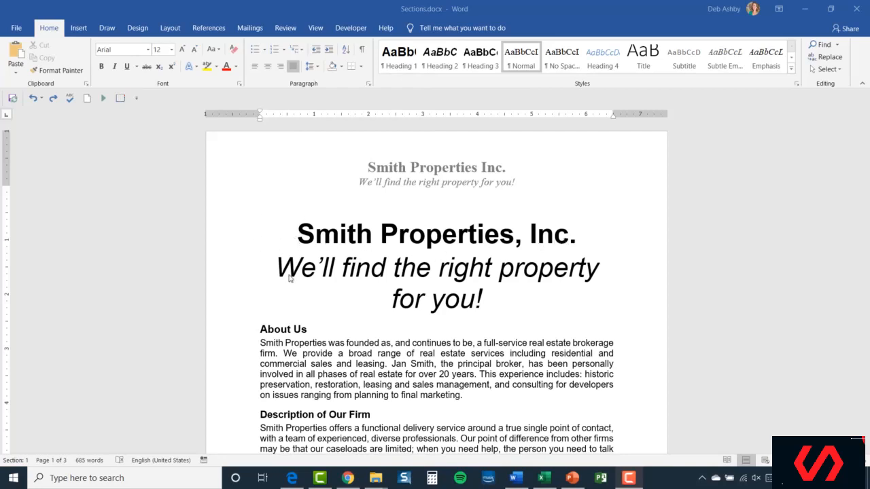
Look through the whole Sections.docx document, from the title and page headers and footers to the Home Office picture.
scroll(514, 309, down, 4)
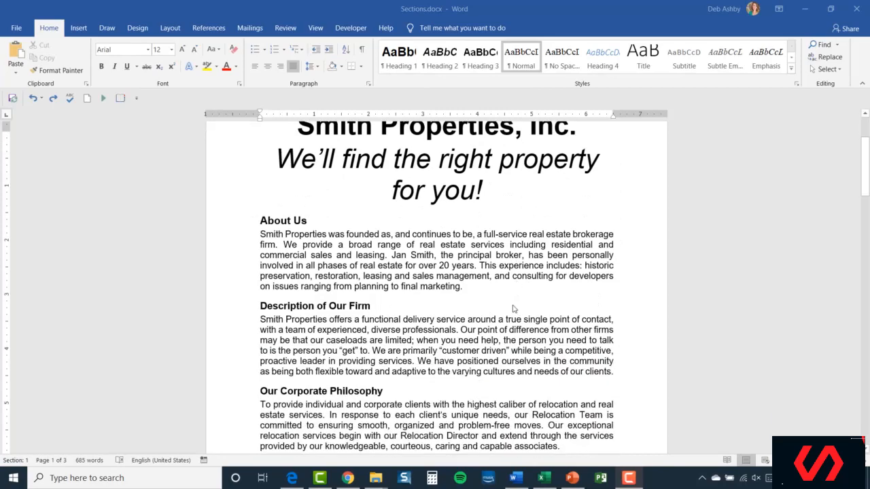
scroll(412, 266, down, 4)
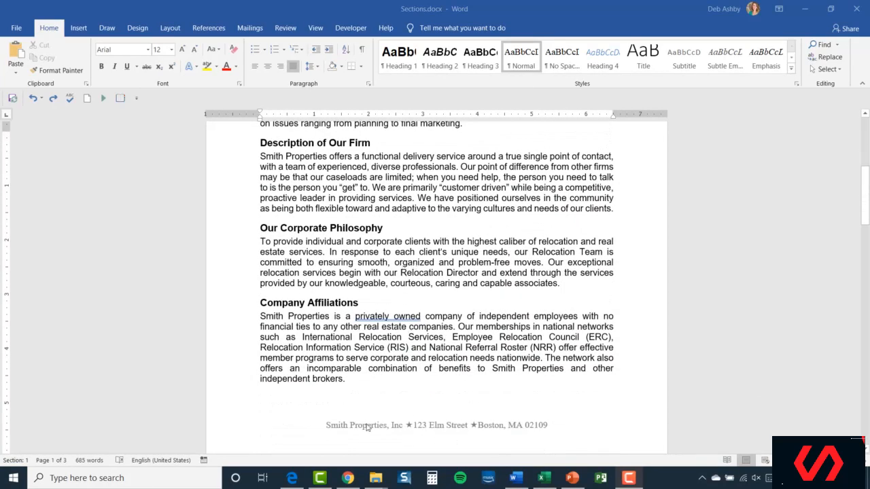
scroll(450, 262, up, 5)
scroll(445, 264, up, 3)
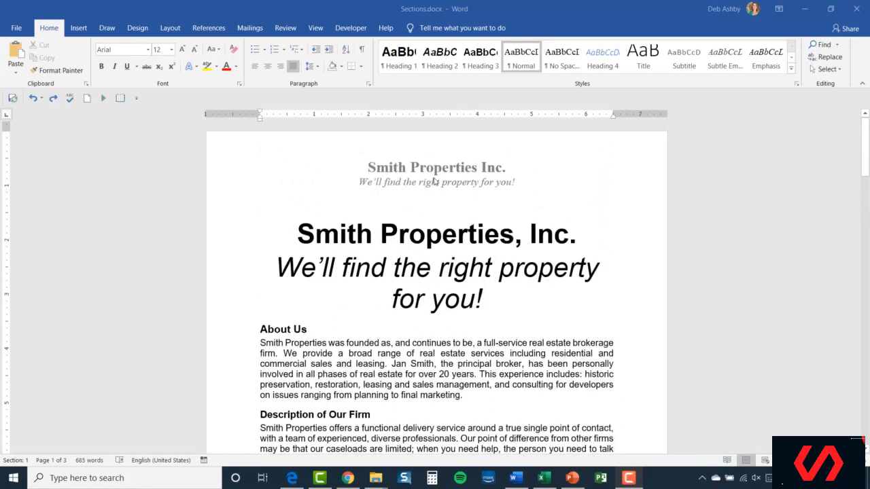
scroll(432, 331, down, 17)
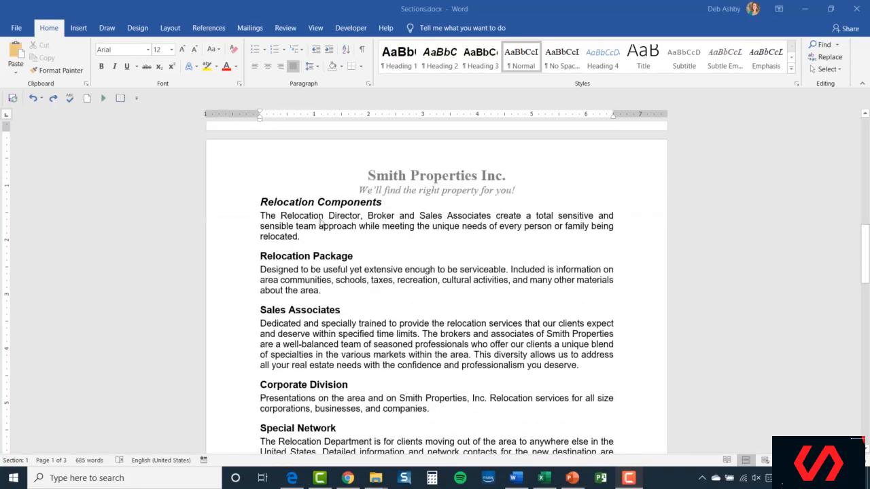
scroll(433, 243, down, 5)
scroll(433, 244, down, 12)
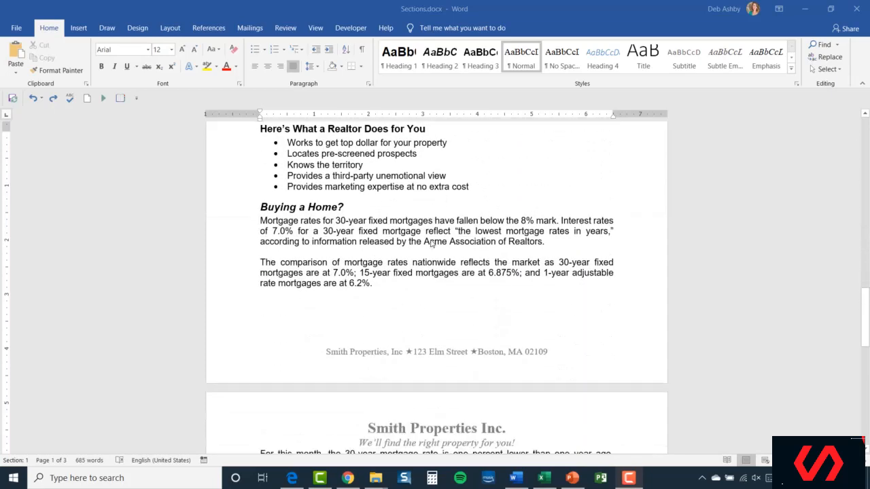
scroll(431, 243, down, 5)
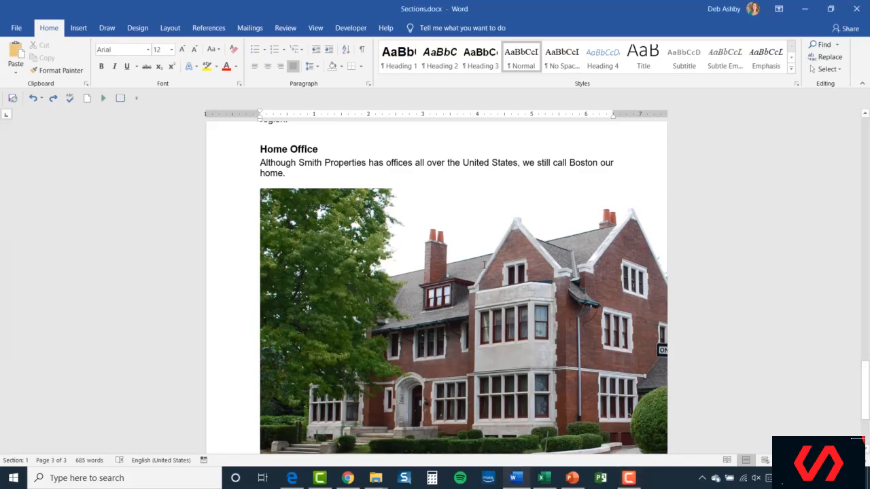
scroll(476, 269, up, 20)
scroll(499, 267, up, 15)
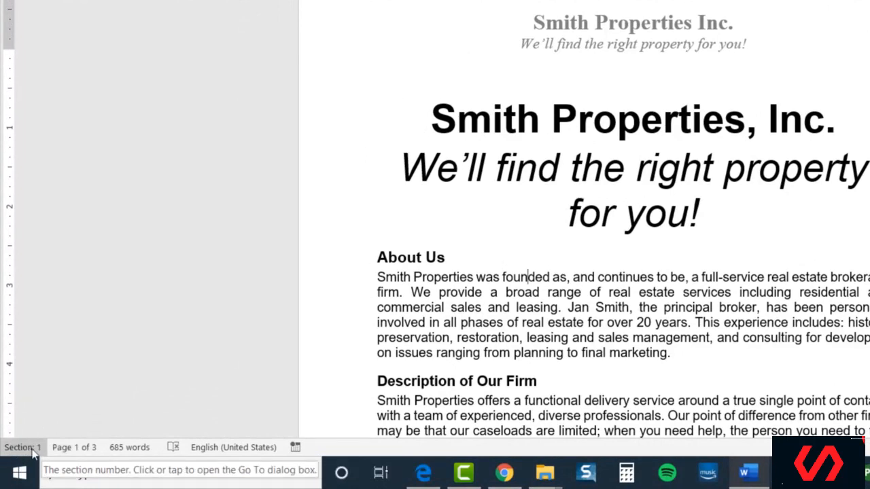
Turn the Section indicator in the status bar off and back on.
right_click(331, 450)
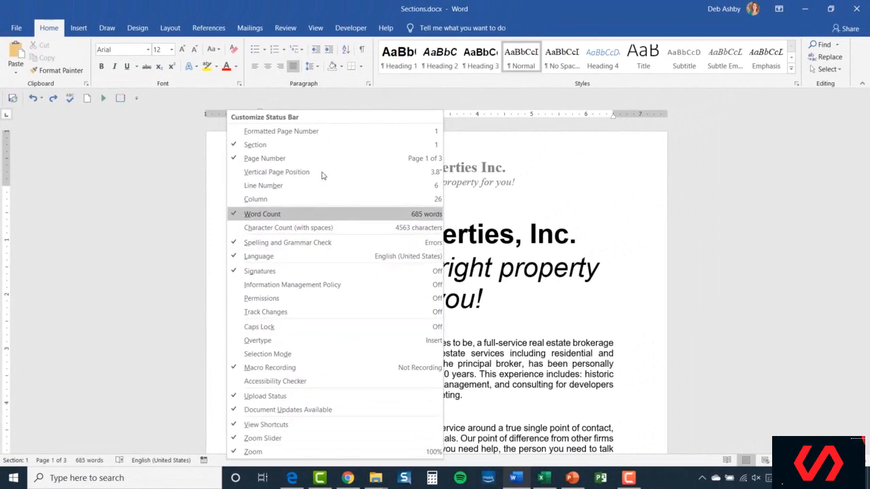
click(248, 146)
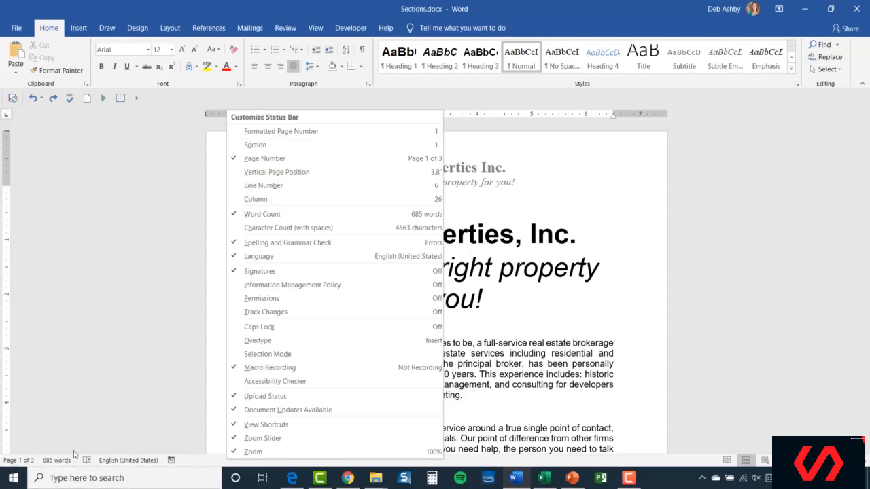
click(251, 145)
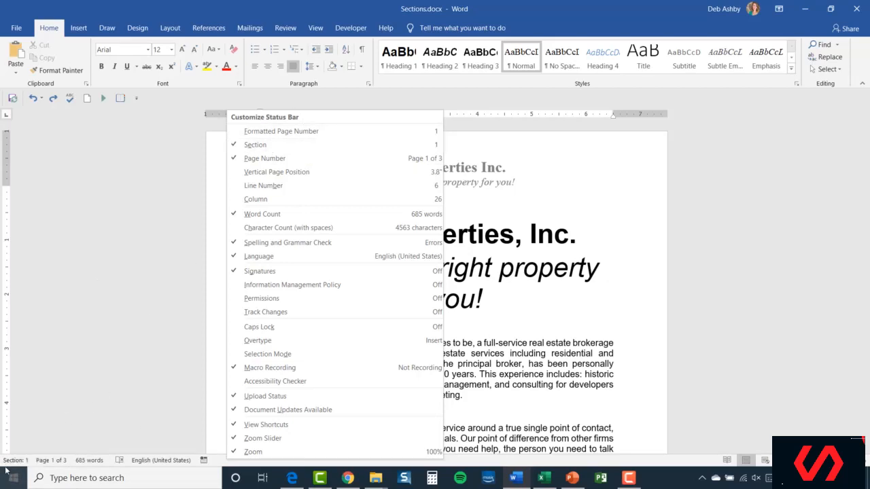
click(218, 189)
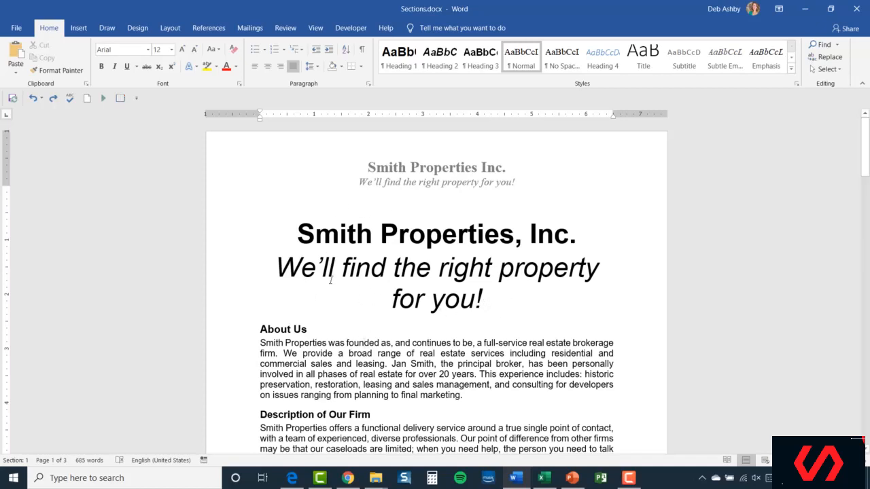
Insert a Next Page section break directly after the large "We'll find the right property for you!" tagline.
click(487, 299)
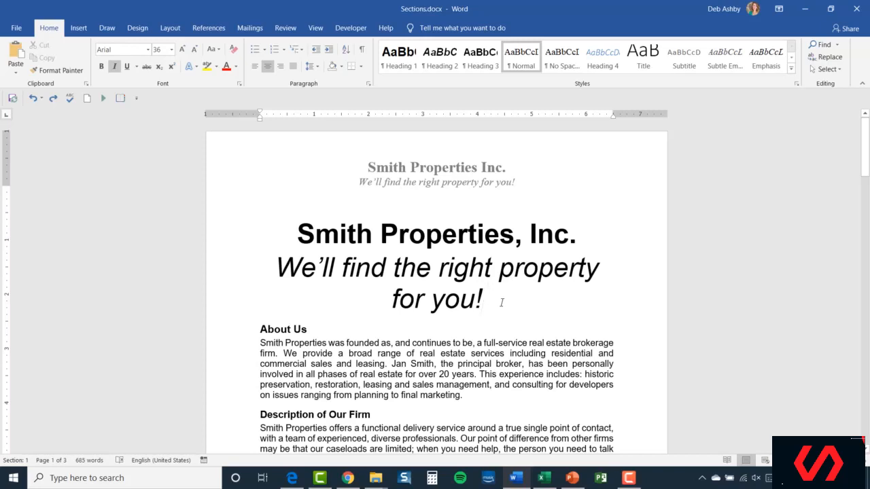
click(171, 28)
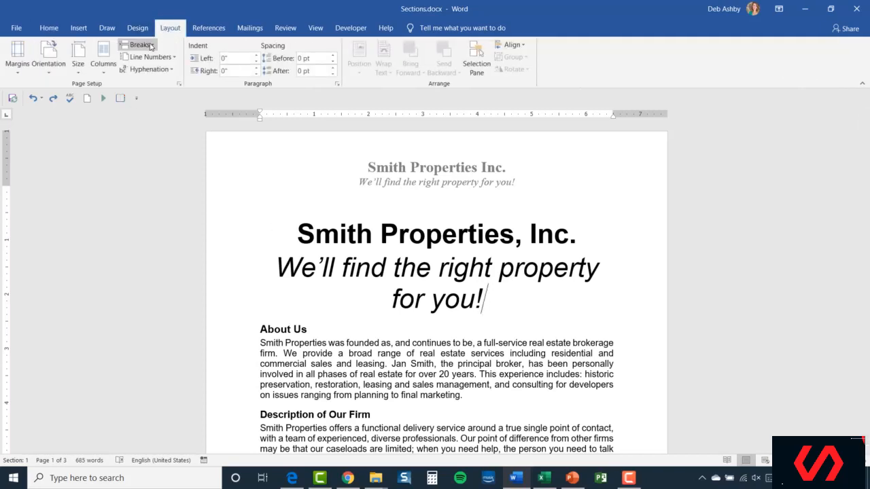
click(151, 46)
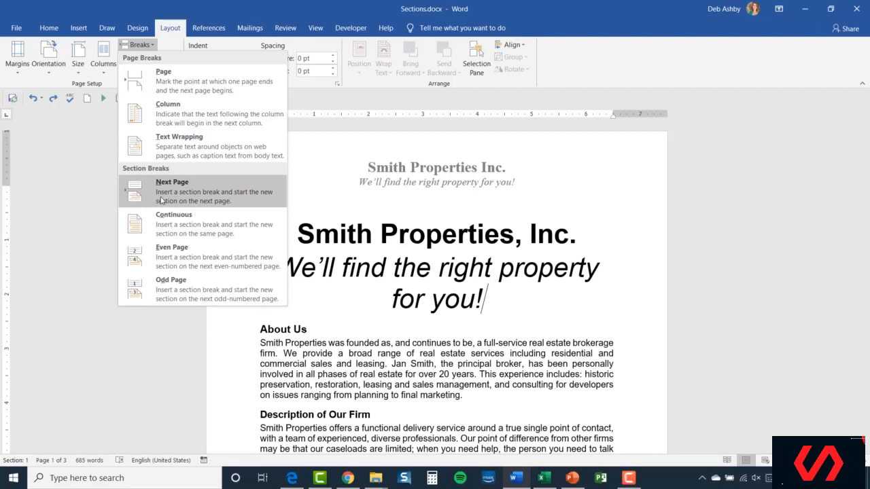
click(218, 197)
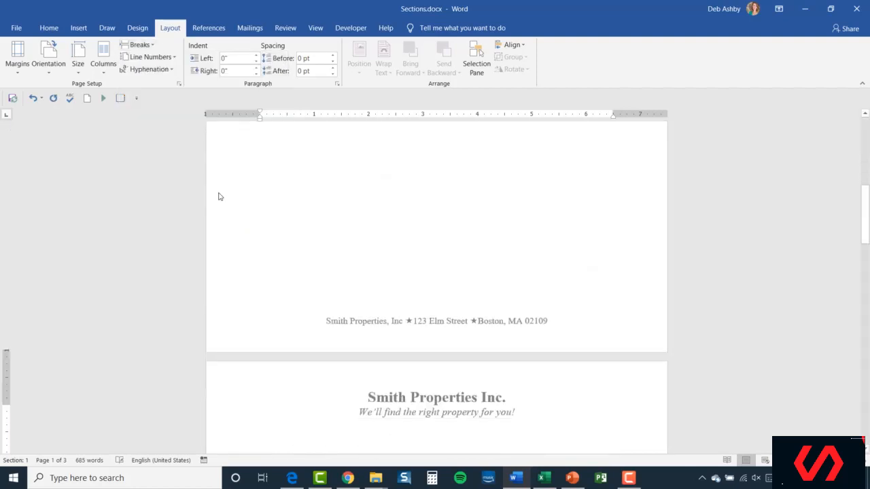
Examine the pages before and after the new section break and check the section number at the About Us text.
scroll(414, 281, down, 3)
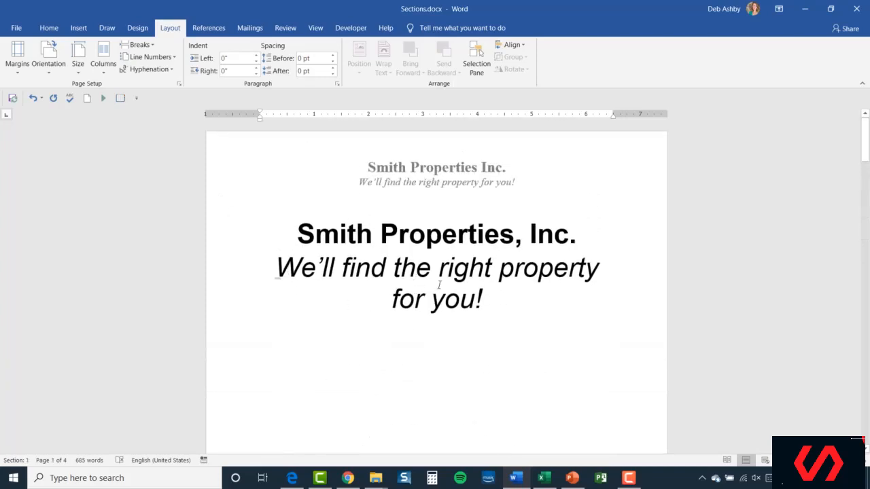
scroll(439, 285, down, 8)
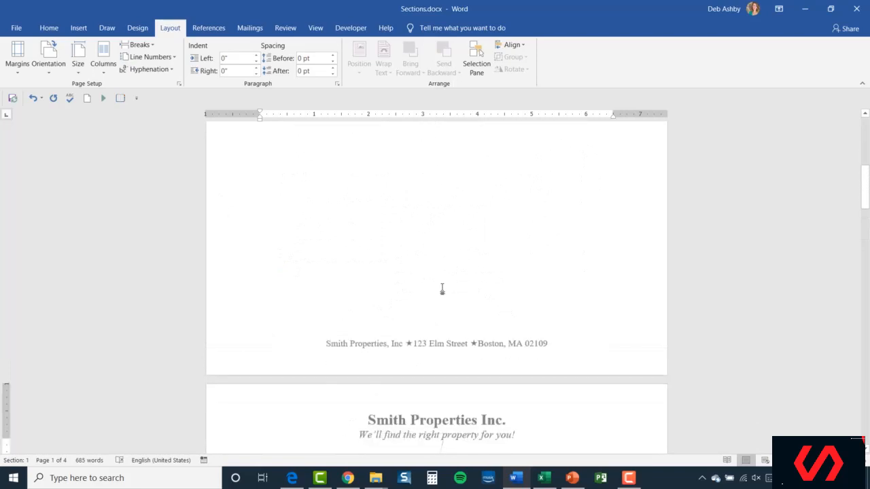
scroll(441, 289, down, 5)
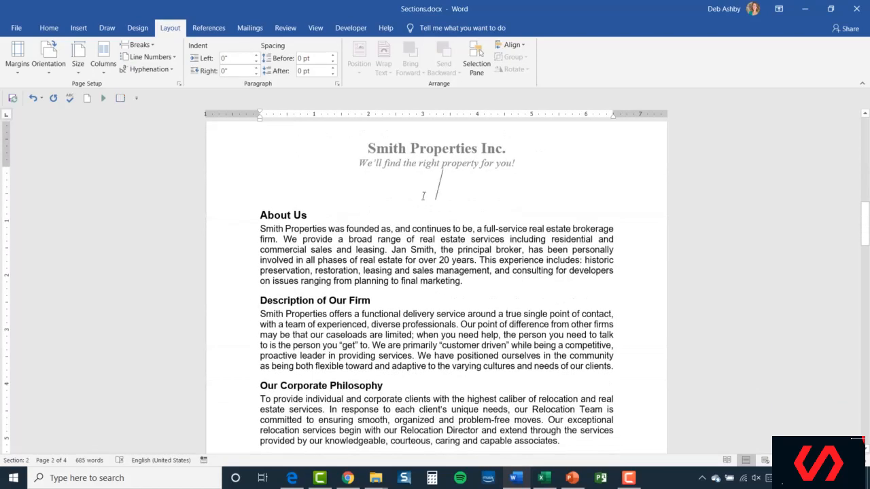
scroll(442, 278, up, 10)
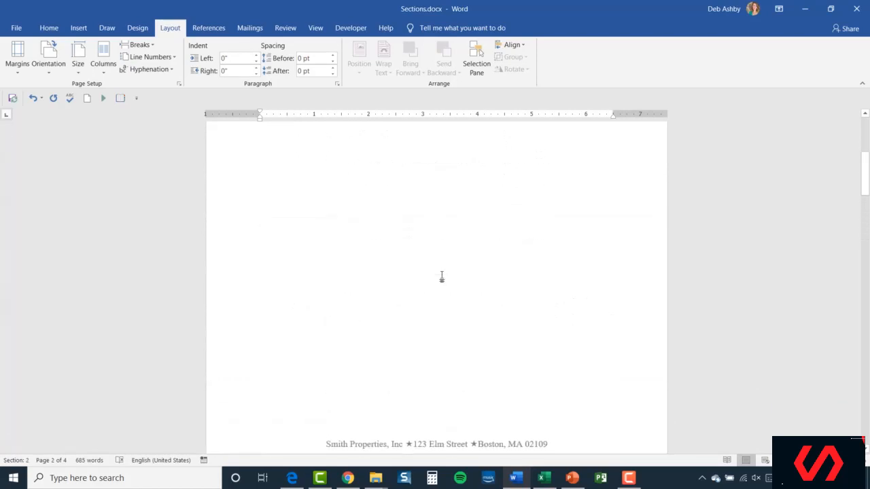
scroll(441, 277, up, 10)
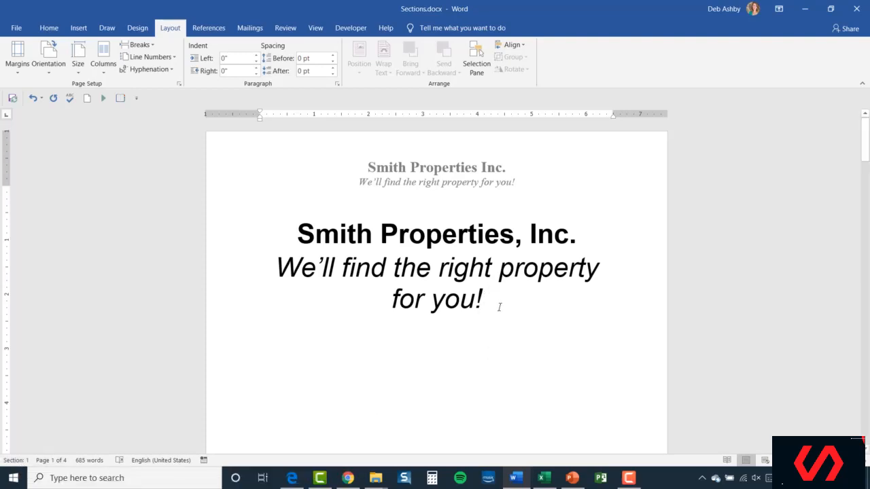
scroll(498, 305, down, 6)
scroll(497, 304, down, 5)
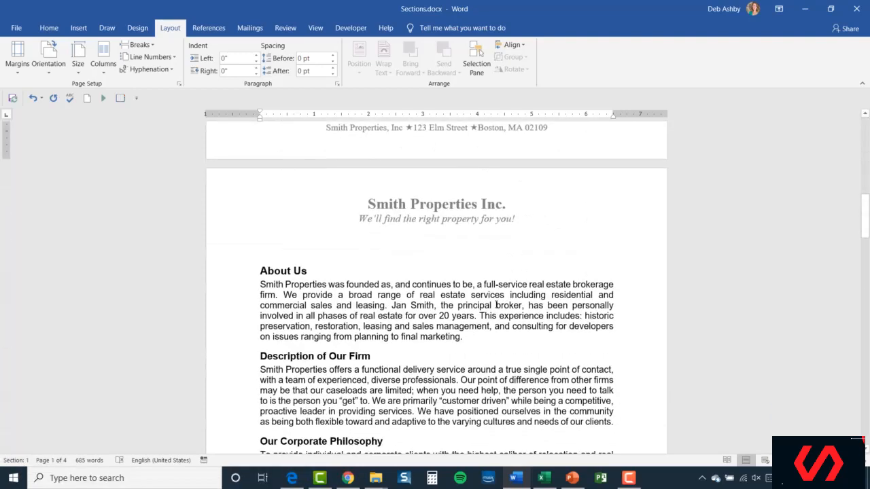
click(373, 284)
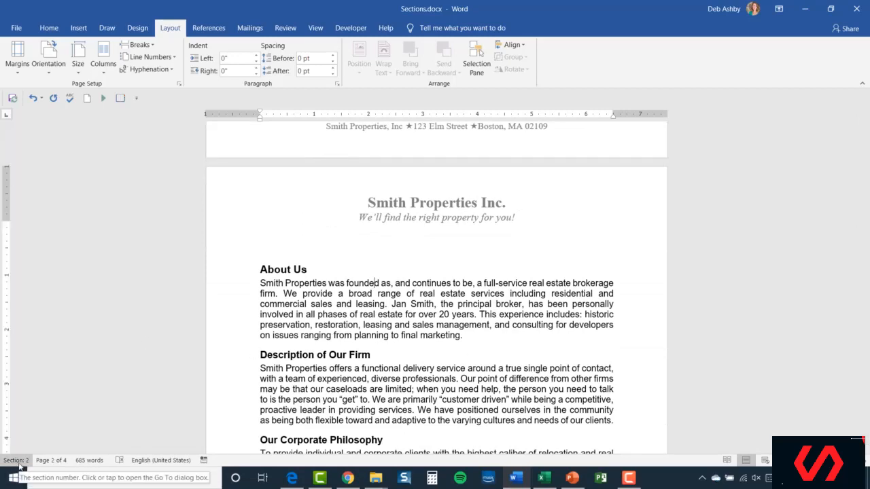
scroll(464, 337, up, 8)
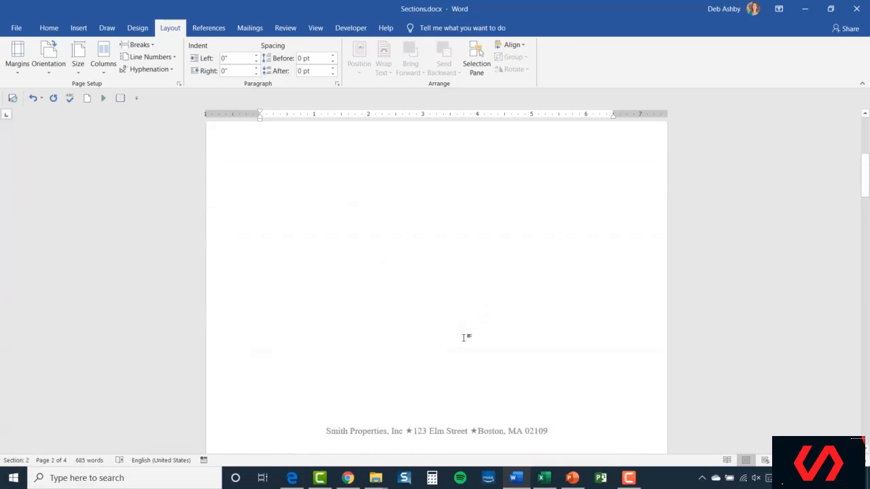
scroll(464, 338, up, 6)
Show the formatting marks to inspect the section break after the title page's tagline, and hide them again.
click(496, 304)
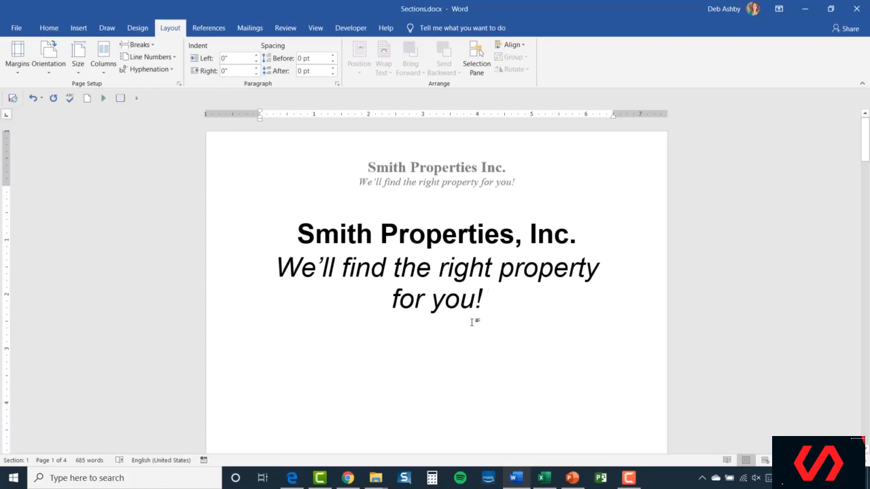
click(48, 28)
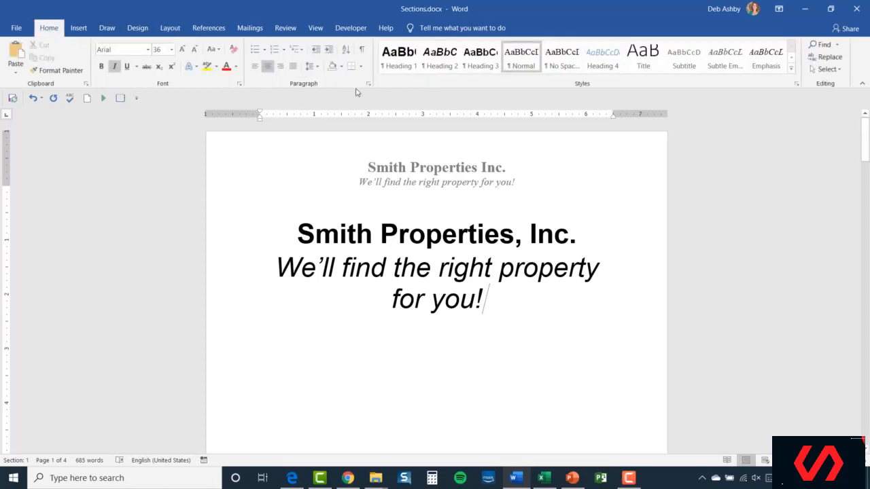
click(363, 51)
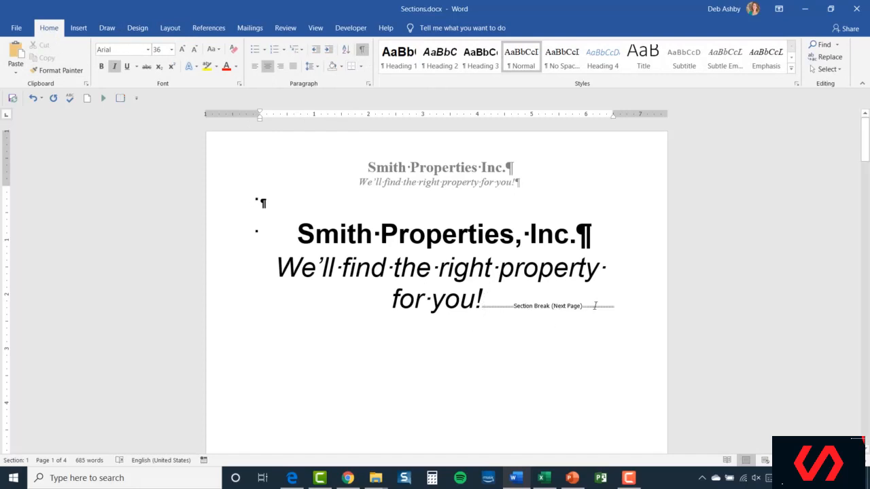
click(362, 52)
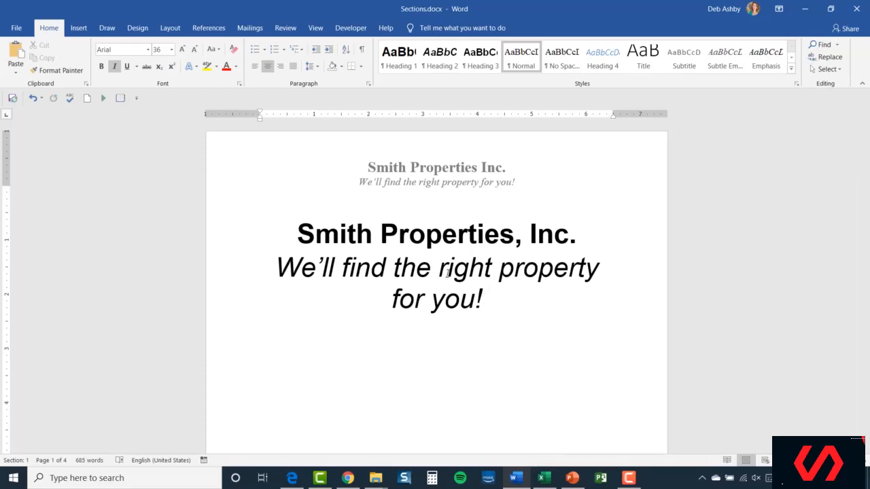
Set the title page section's left and right margins to .25", applied to this section only.
click(170, 28)
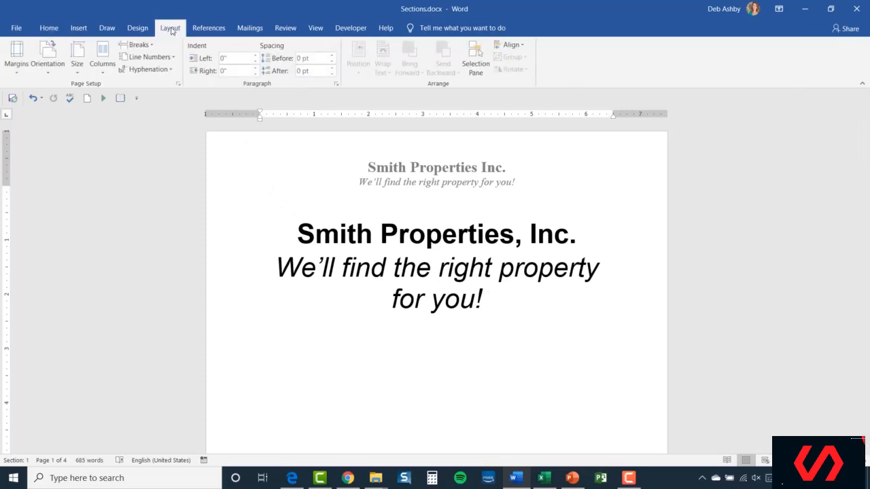
click(17, 58)
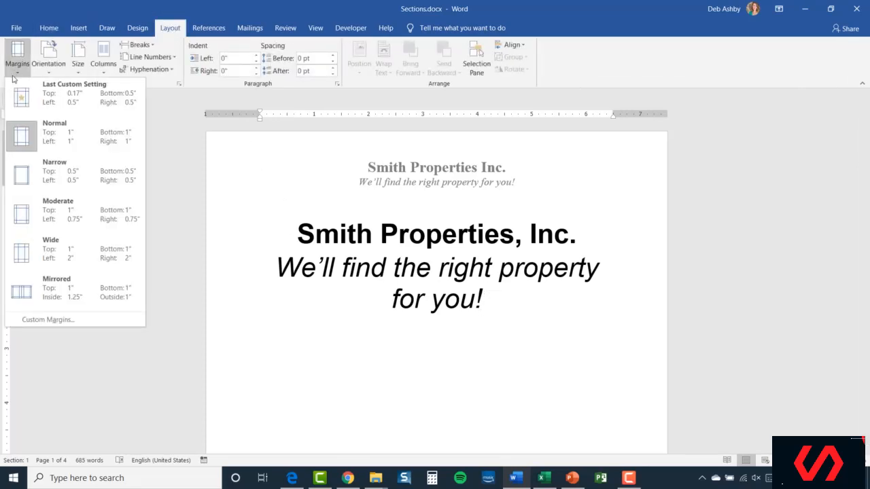
click(48, 319)
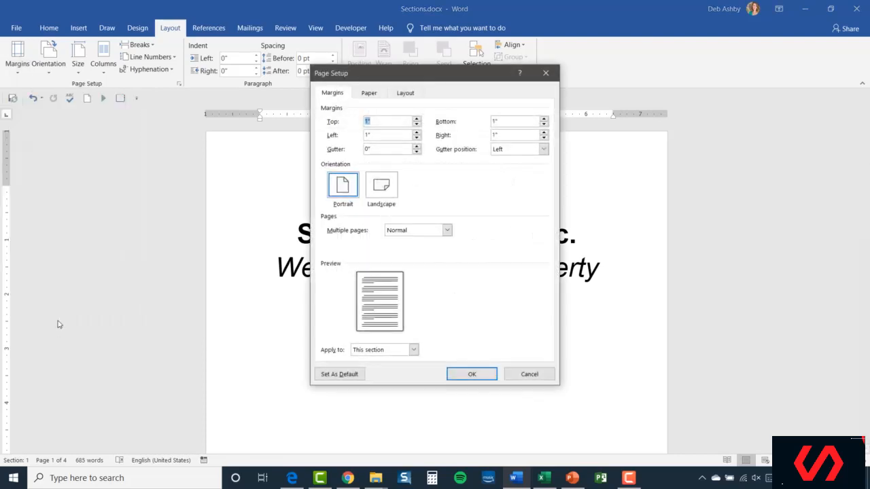
drag(403, 69, 605, 79)
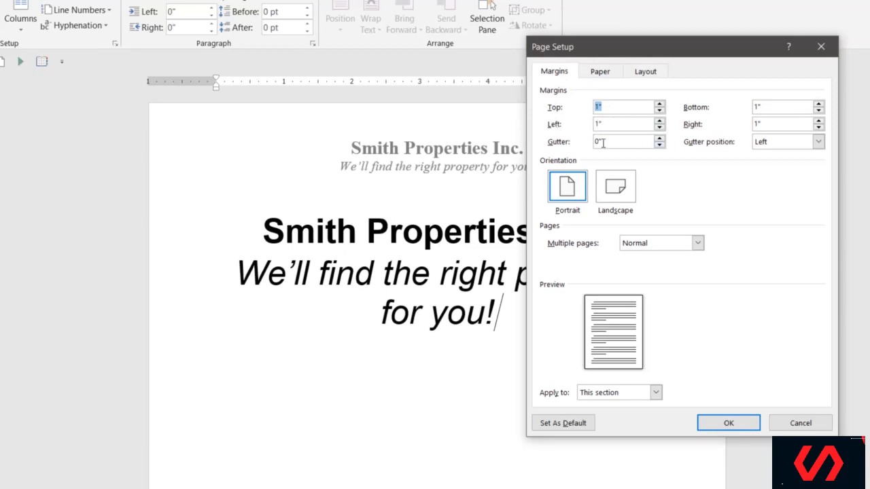
click(659, 127)
text(.25)
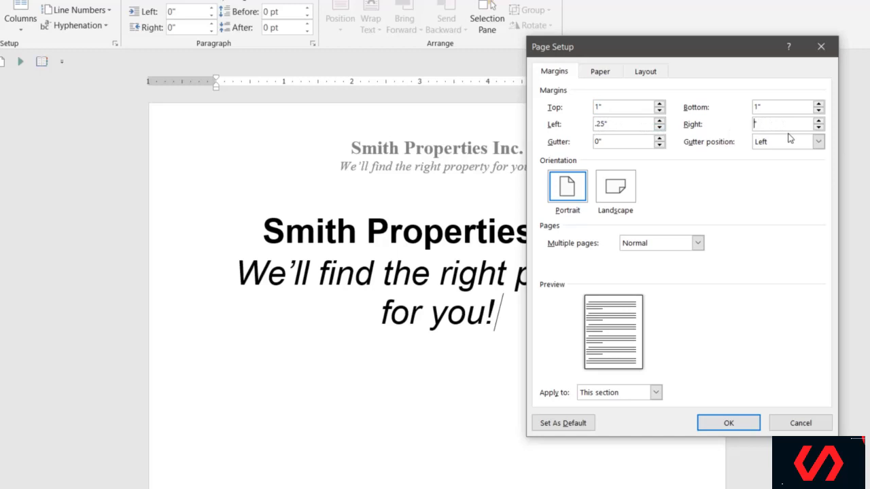
text(.25)
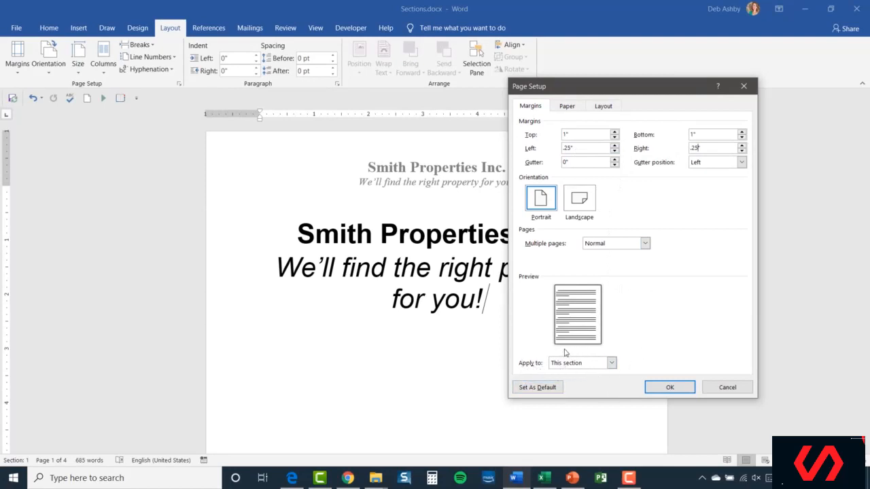
click(611, 363)
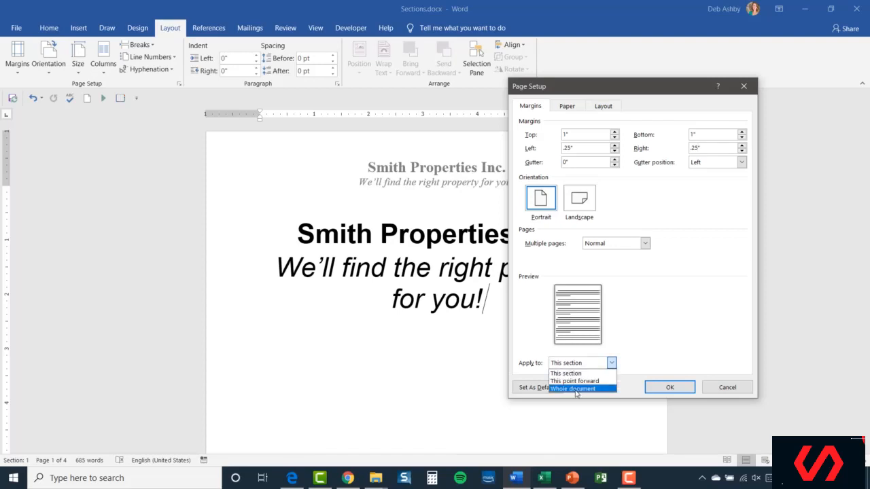
click(580, 374)
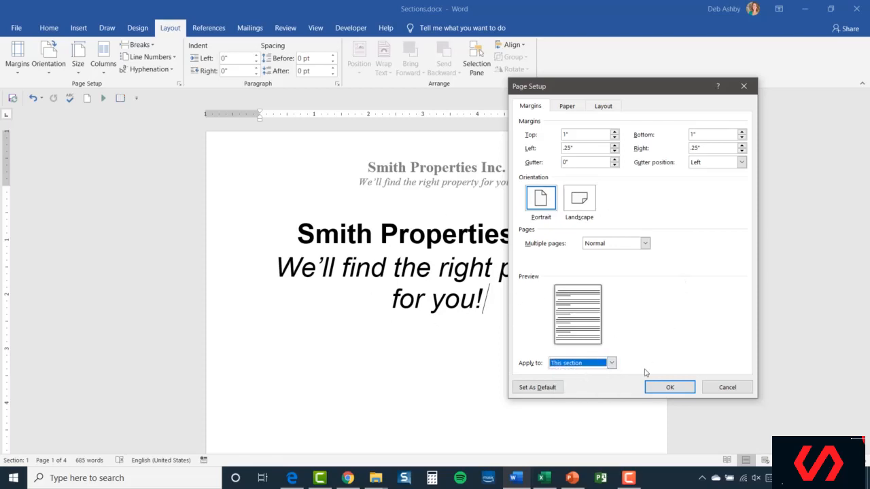
click(683, 390)
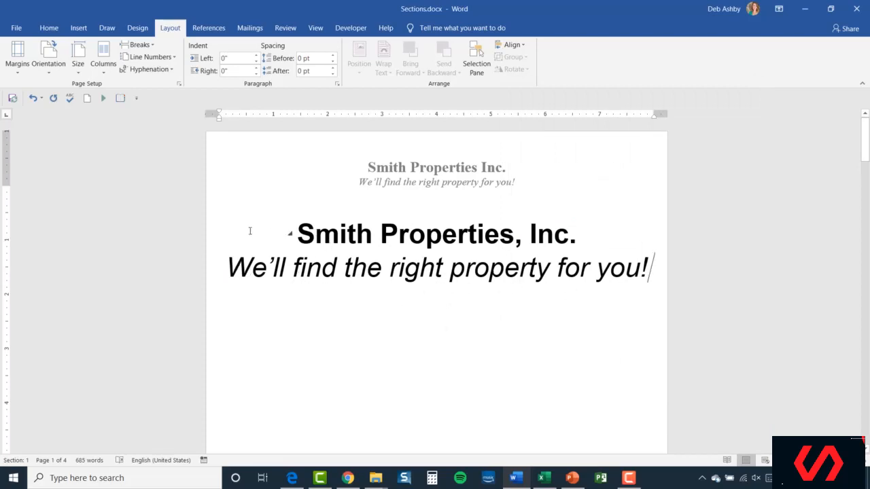
Set the title page section's vertical alignment to Center in the page setup.
drag(296, 235, 641, 296)
click(641, 295)
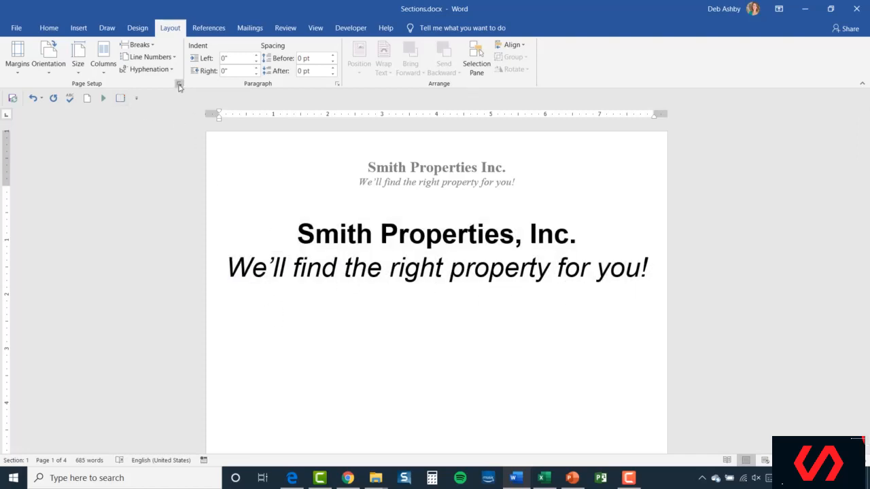
click(180, 85)
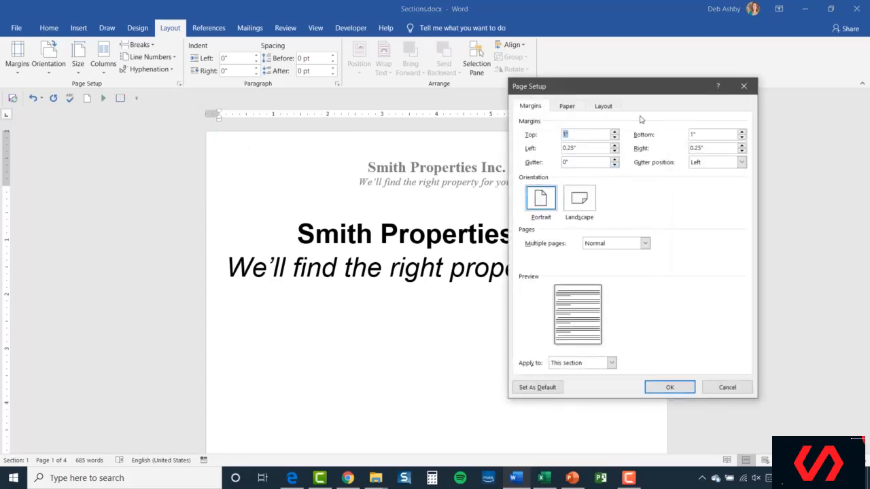
click(604, 106)
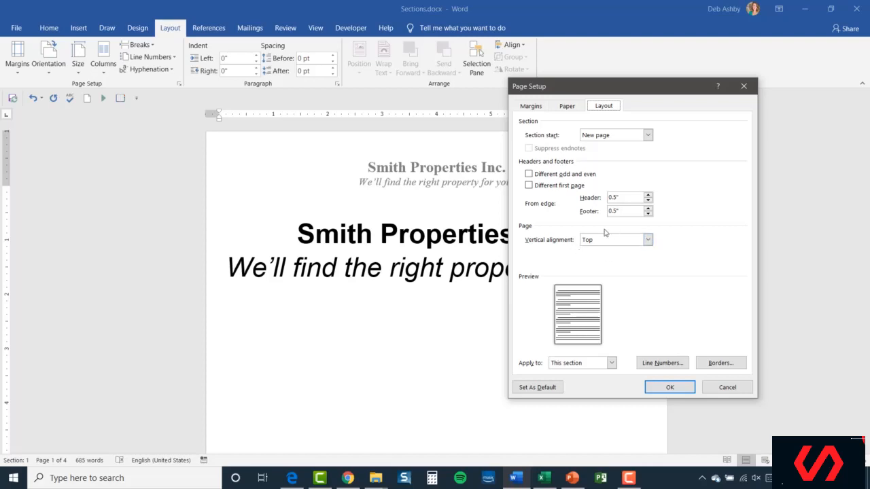
click(649, 241)
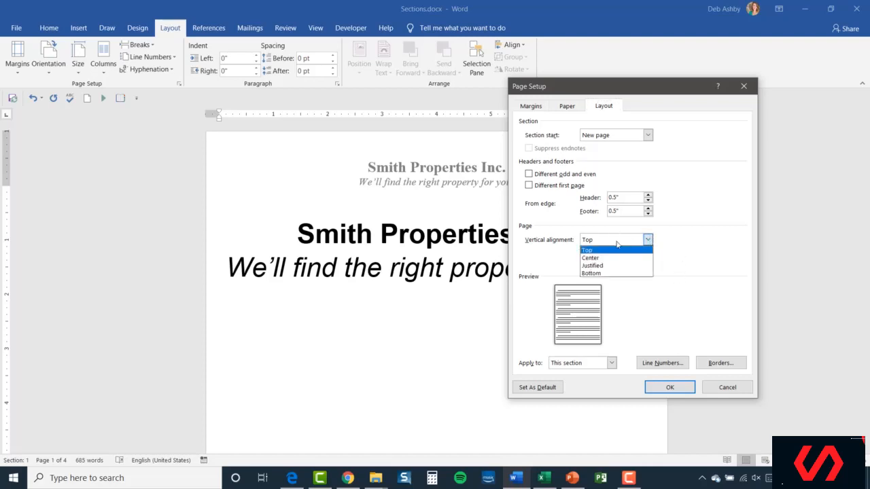
click(604, 259)
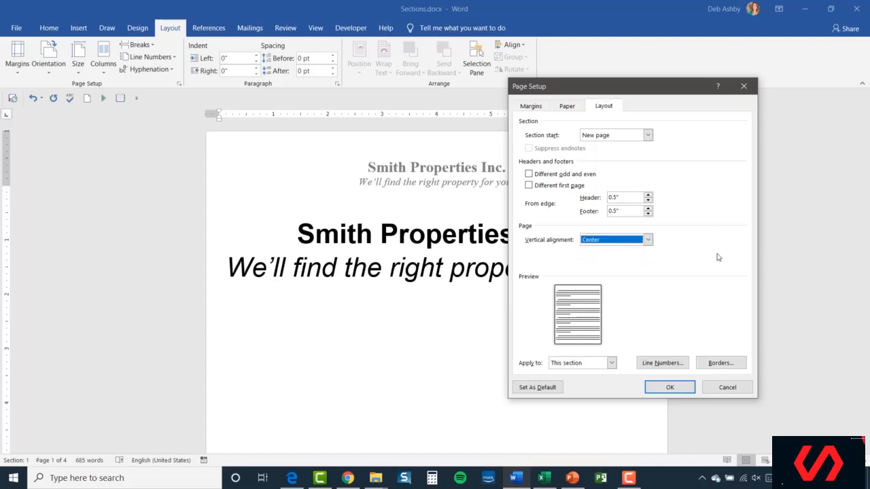
click(676, 390)
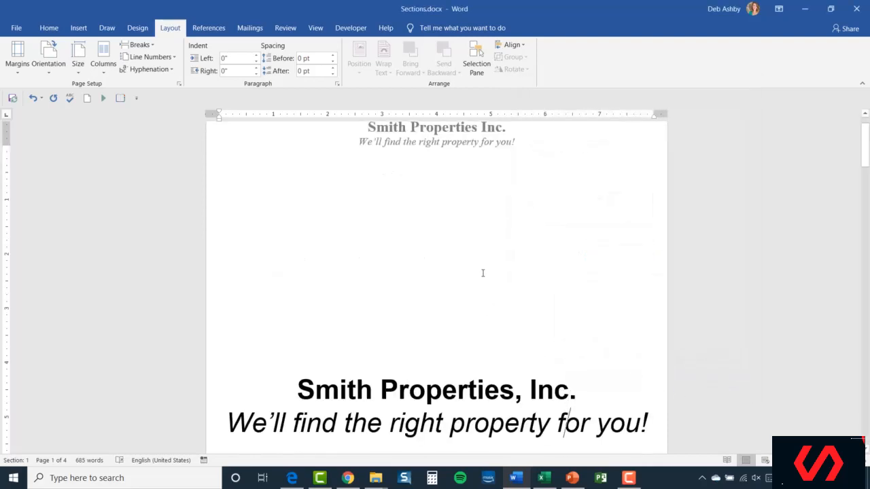
Examine how the title and tagline sit between the header and footer on the title page.
scroll(482, 273, down, 2)
scroll(482, 273, down, 5)
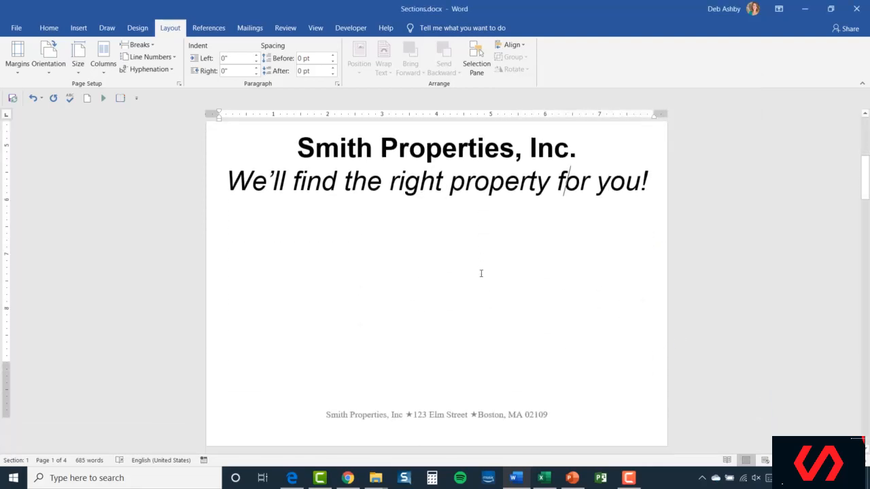
scroll(482, 272, up, 4)
scroll(482, 273, up, 5)
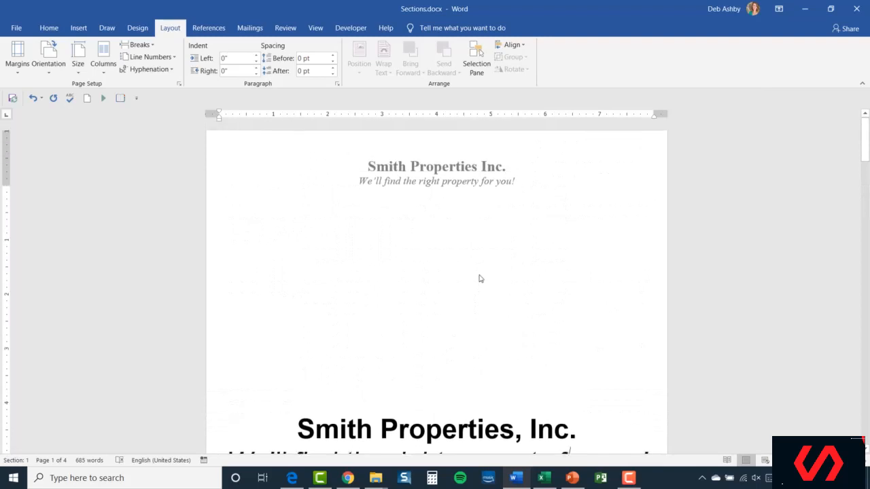
scroll(418, 272, down, 3)
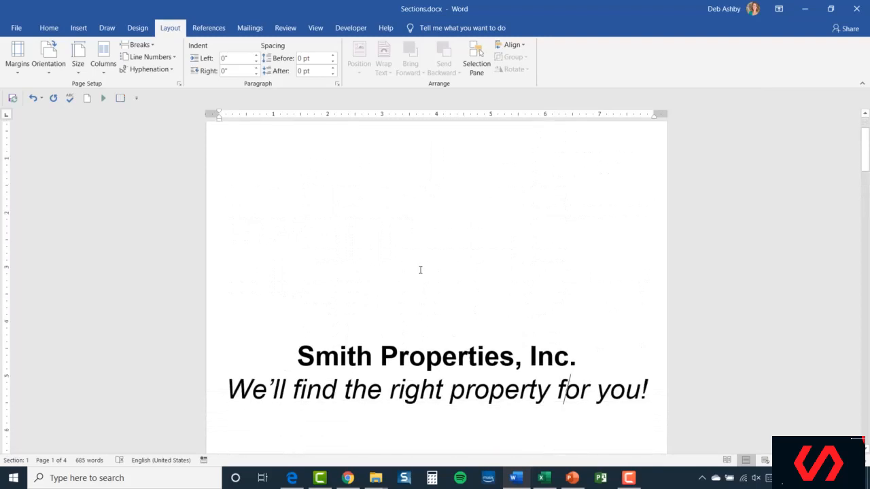
scroll(420, 270, up, 2)
scroll(420, 270, up, 1)
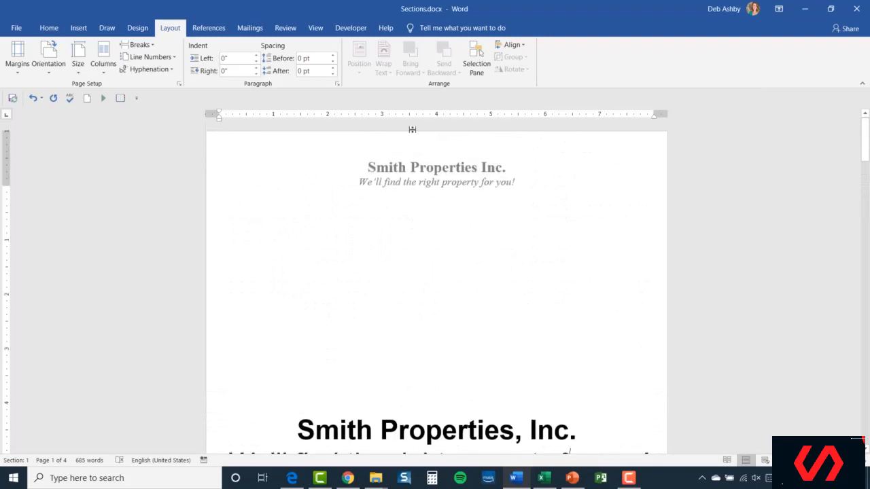
scroll(525, 242, down, 10)
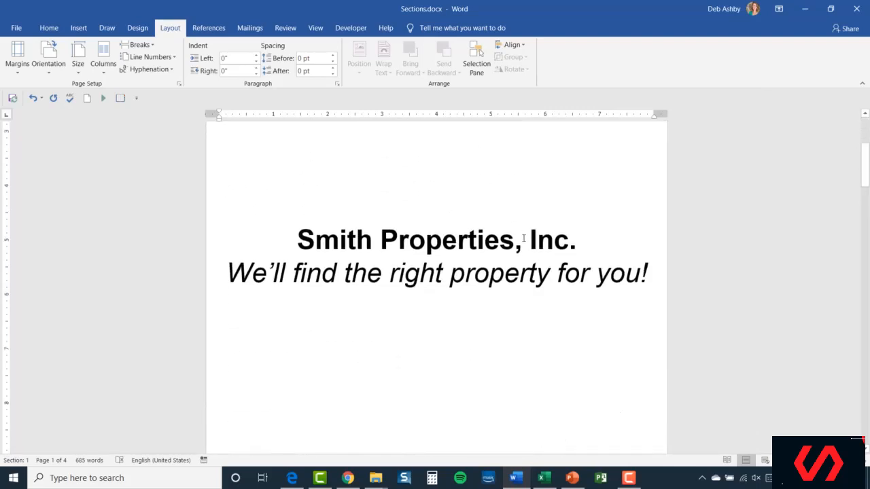
scroll(522, 237, up, 3)
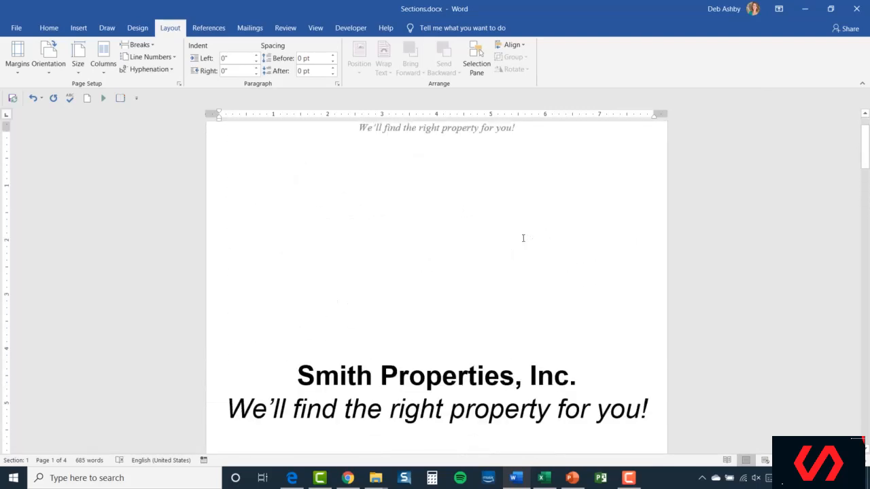
scroll(523, 242, up, 1)
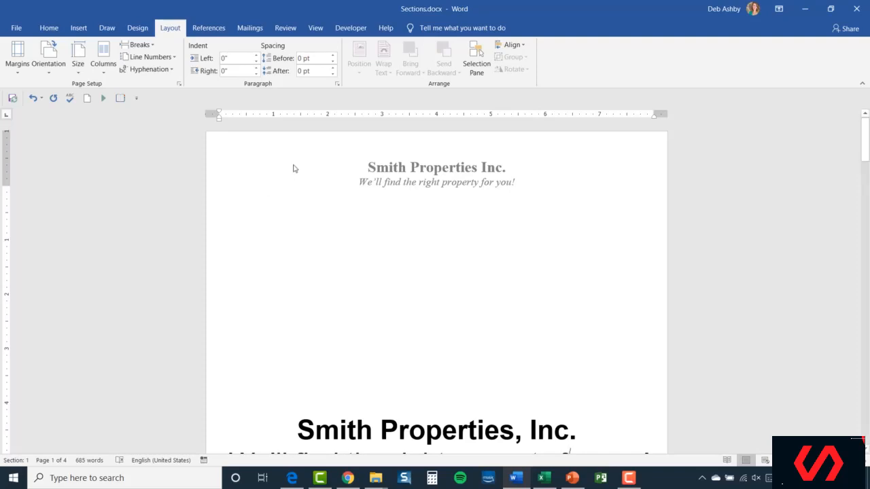
Give Section 1 a different first page header, delete its company name and tagline, and close the header.
double_click(326, 171)
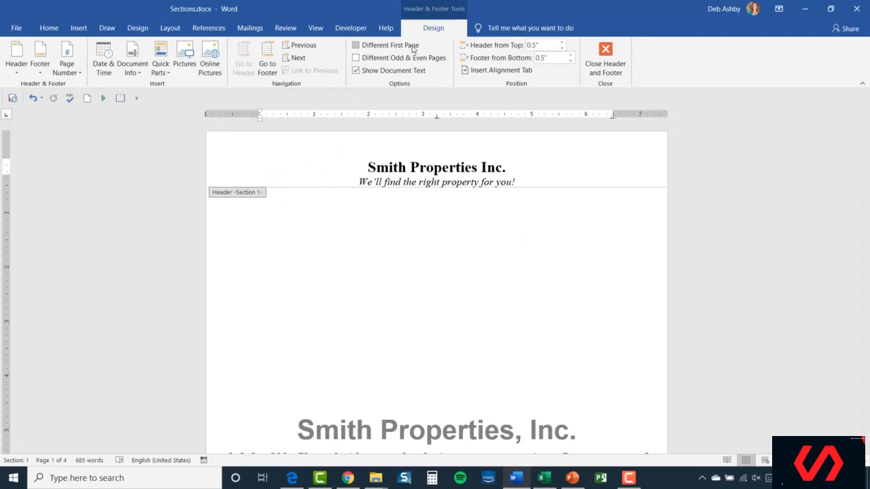
click(356, 45)
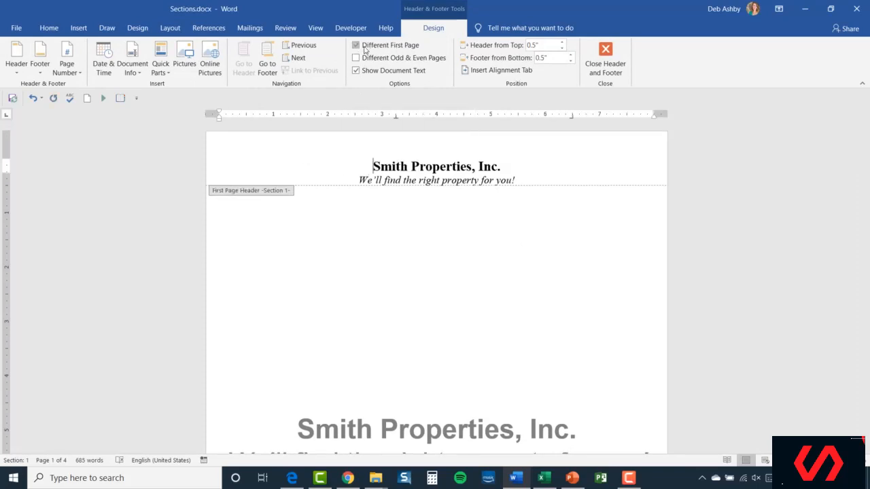
drag(354, 168, 524, 188)
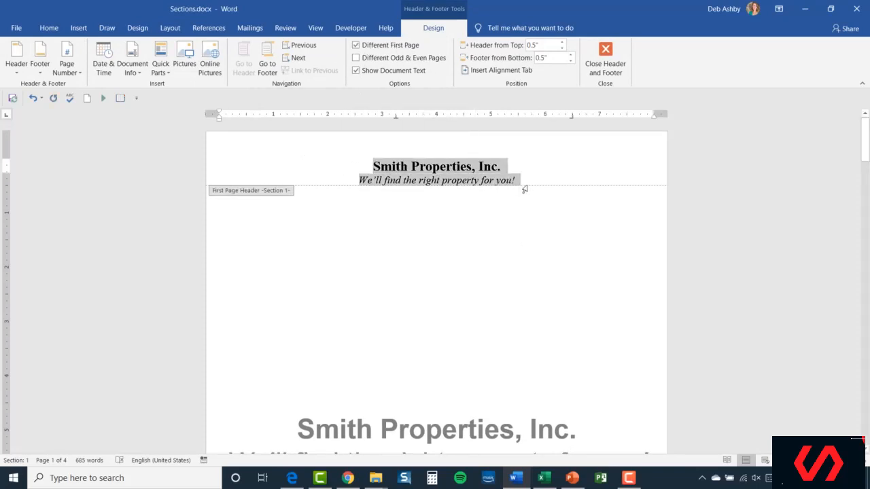
key(Delete)
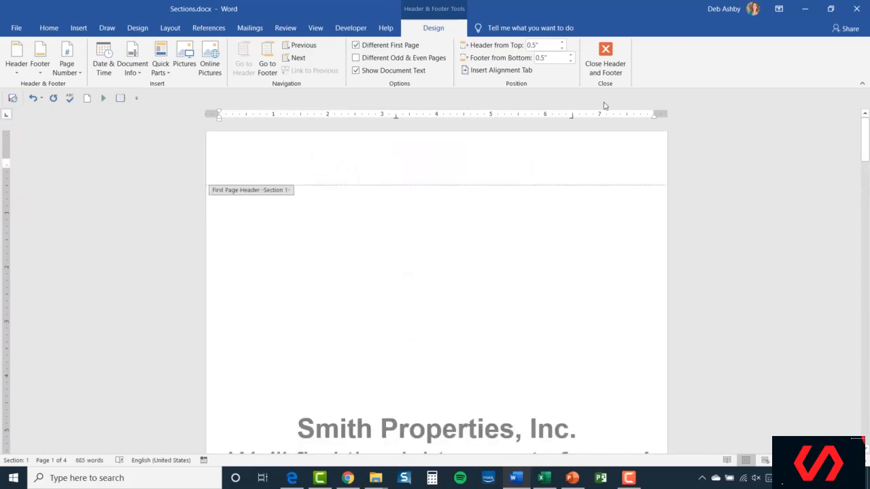
click(607, 60)
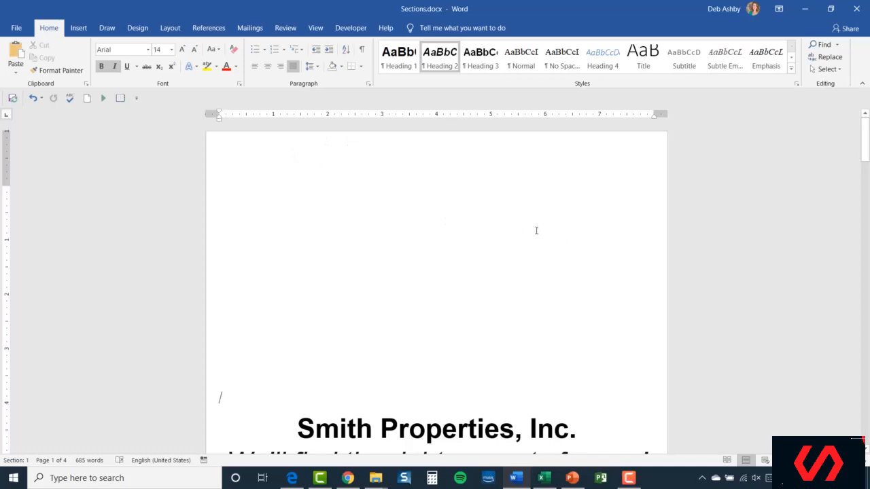
Compare the header area of the title page with the header on the About Us page.
scroll(524, 228, down, 10)
scroll(527, 224, down, 7)
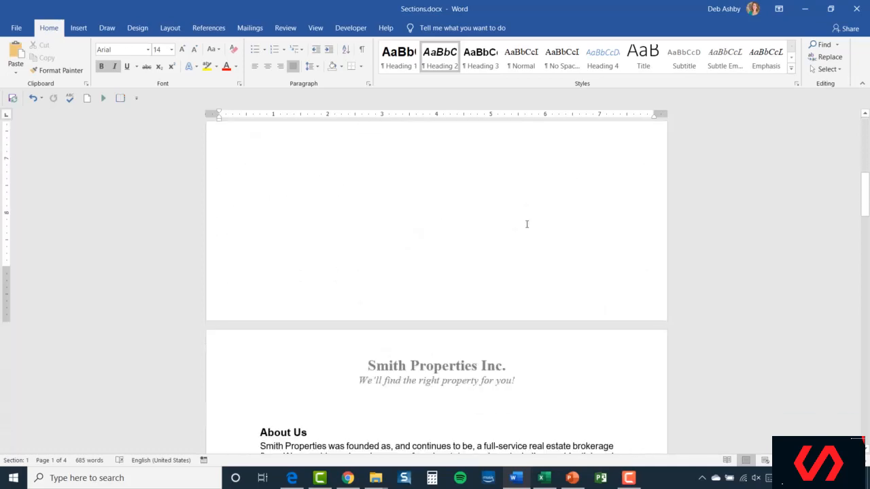
scroll(526, 224, down, 10)
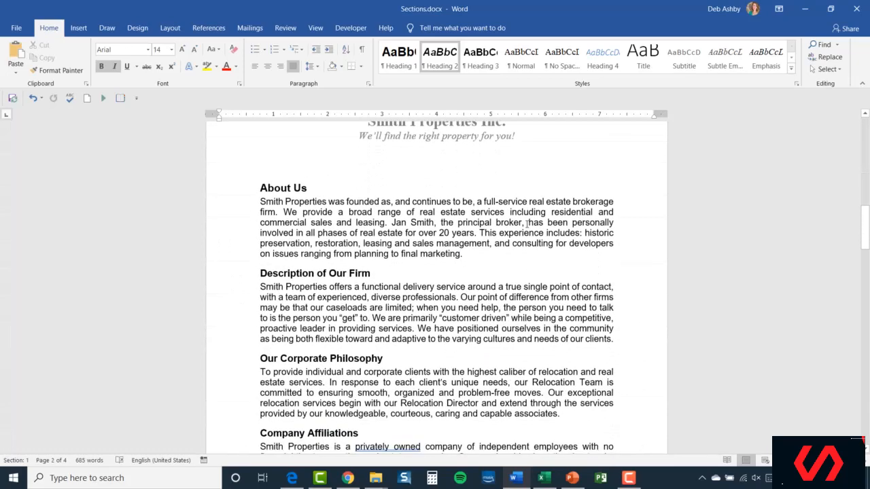
scroll(525, 228, up, 9)
scroll(433, 293, up, 2)
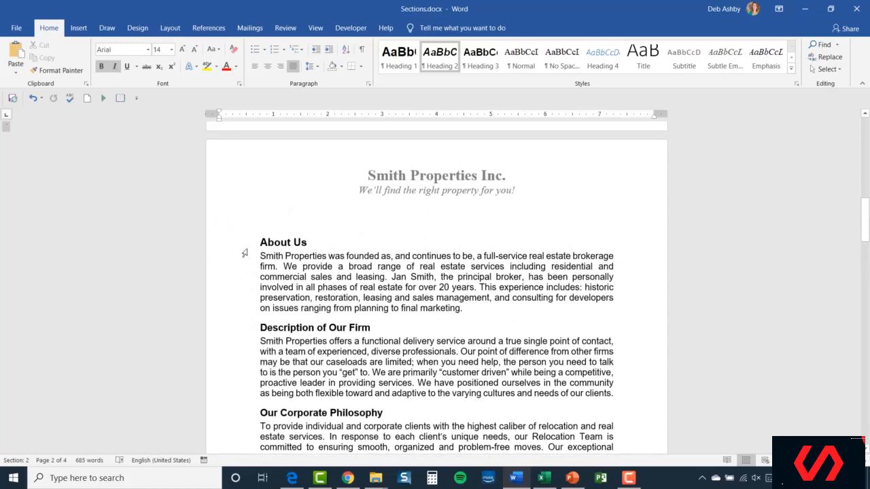
scroll(414, 291, up, 8)
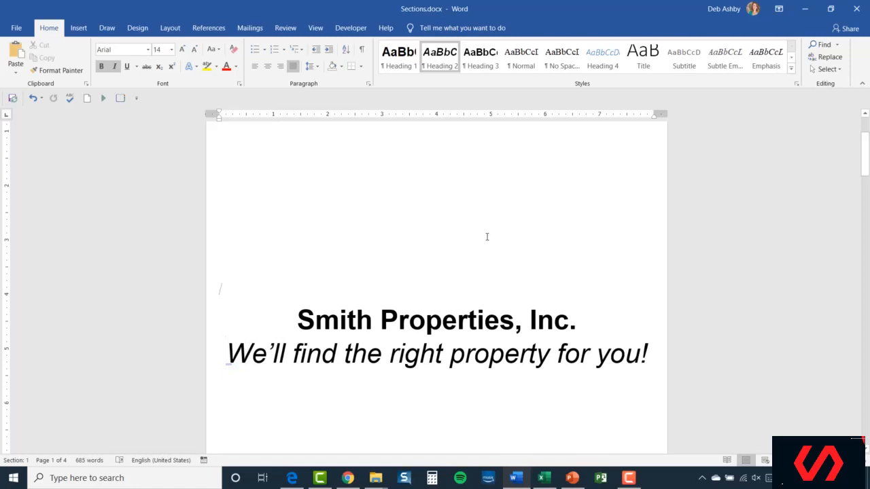
scroll(485, 237, up, 4)
scroll(485, 237, down, 1)
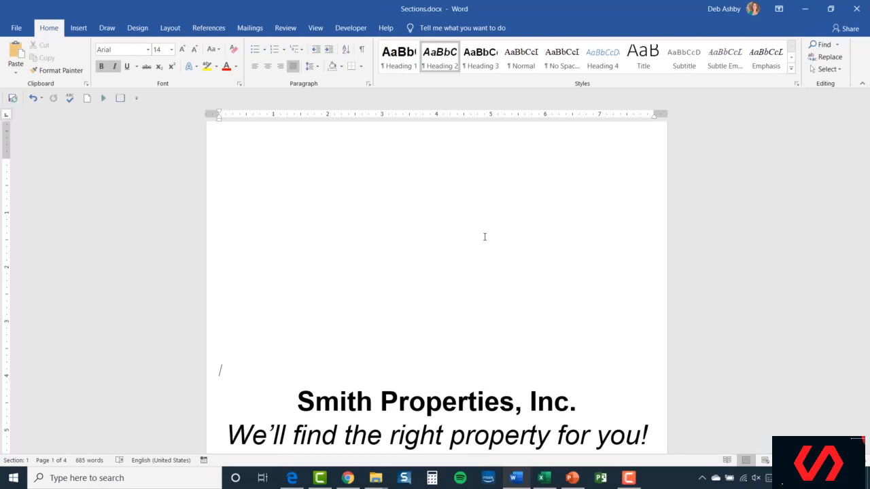
Insert an empty line above the About Us heading at the start of Section 2.
scroll(521, 225, down, 8)
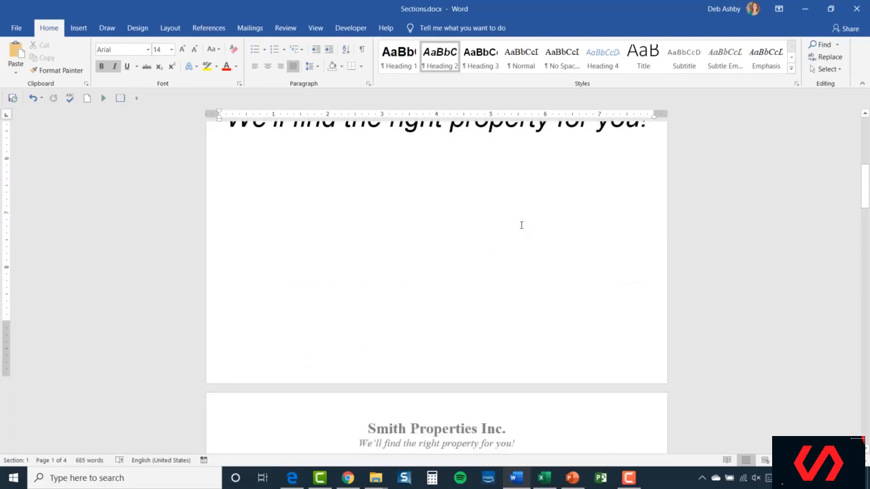
scroll(521, 224, down, 6)
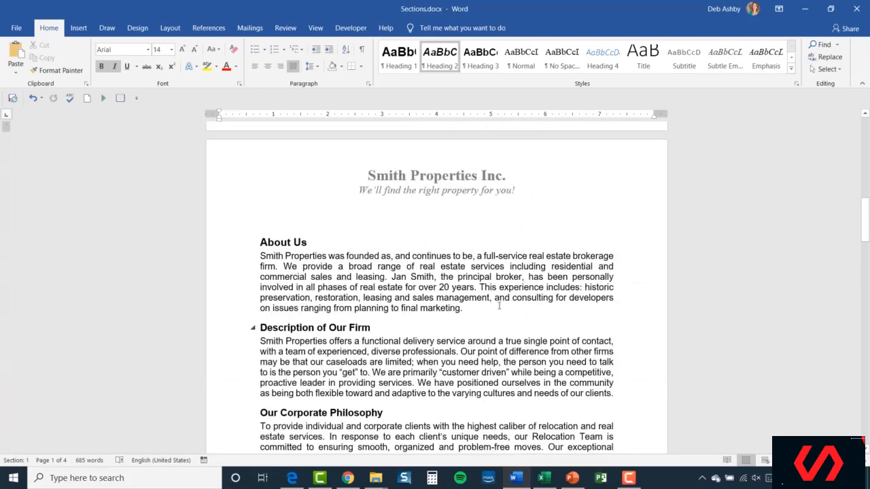
click(262, 243)
key(Return)
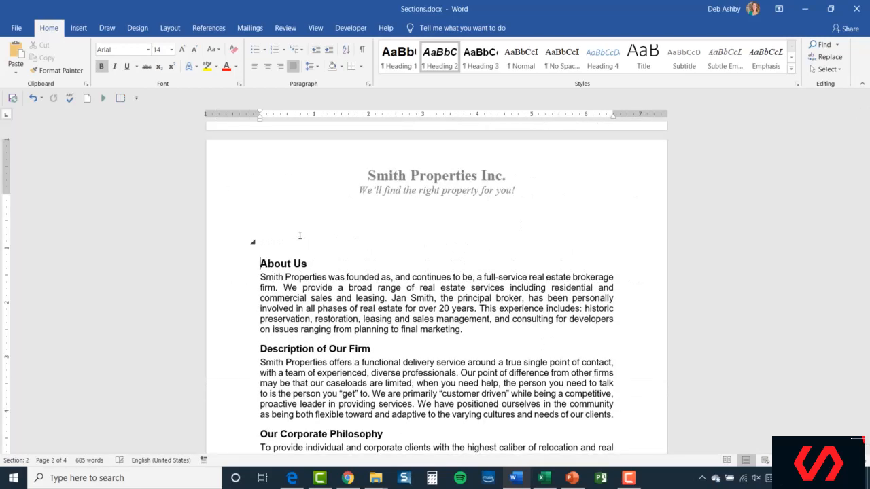
Enter the line "Smith Properties, Inc" above About Us and insert a continuous section break before the About Us heading.
text(Smith Properties, Inc)
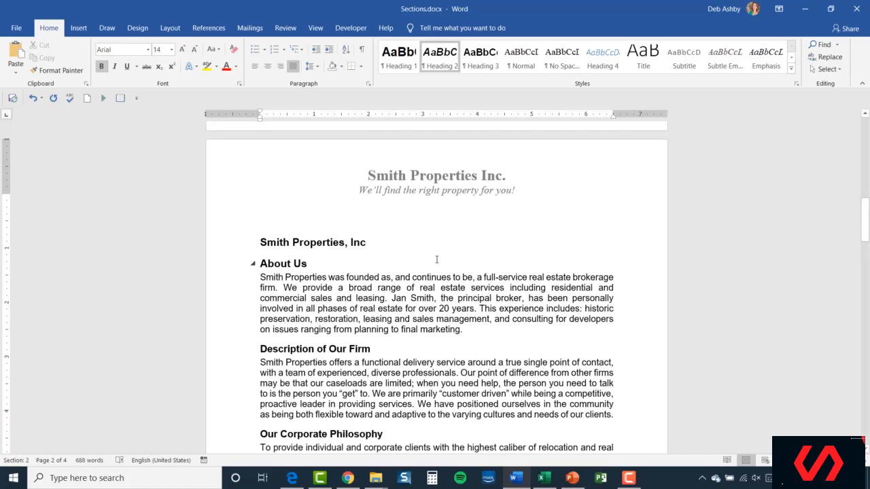
scroll(435, 258, down, 1)
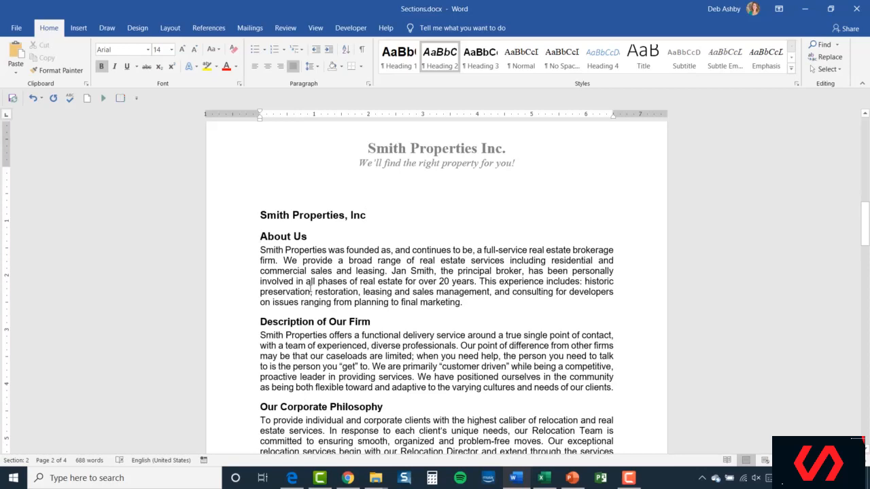
click(170, 31)
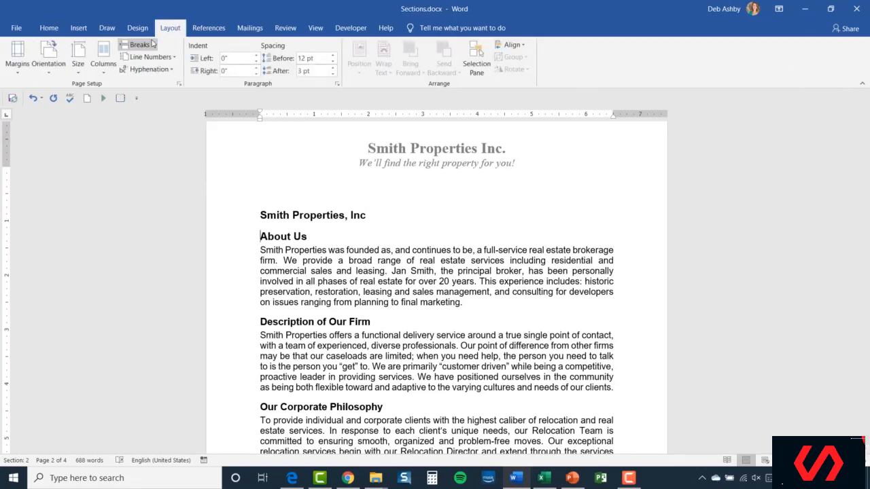
click(152, 45)
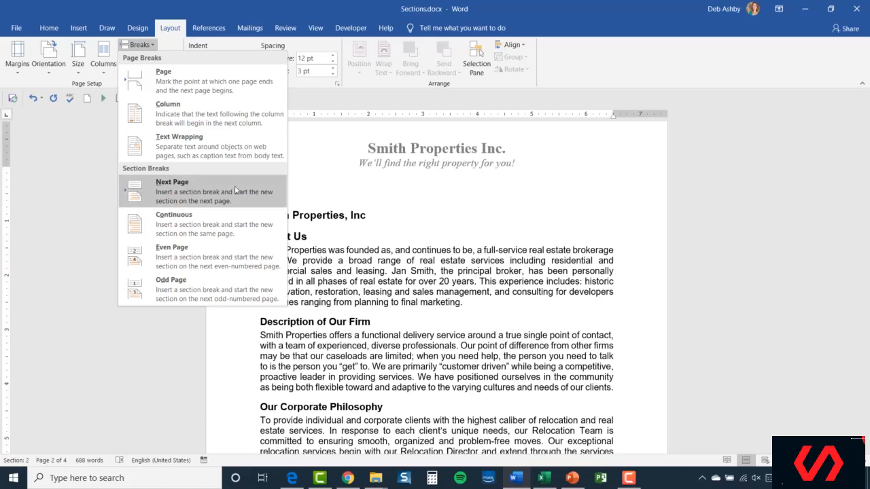
click(190, 229)
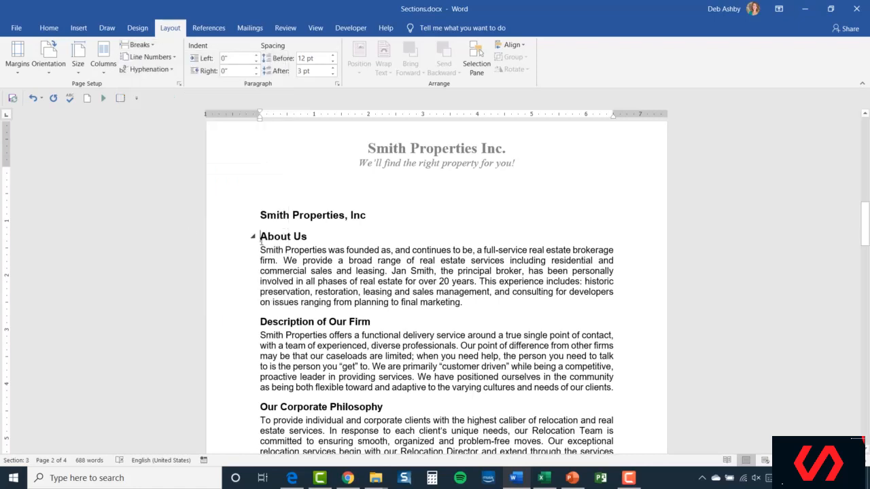
Lay out the new section from About Us onward in two columns and compare its section number with the title line's.
click(104, 73)
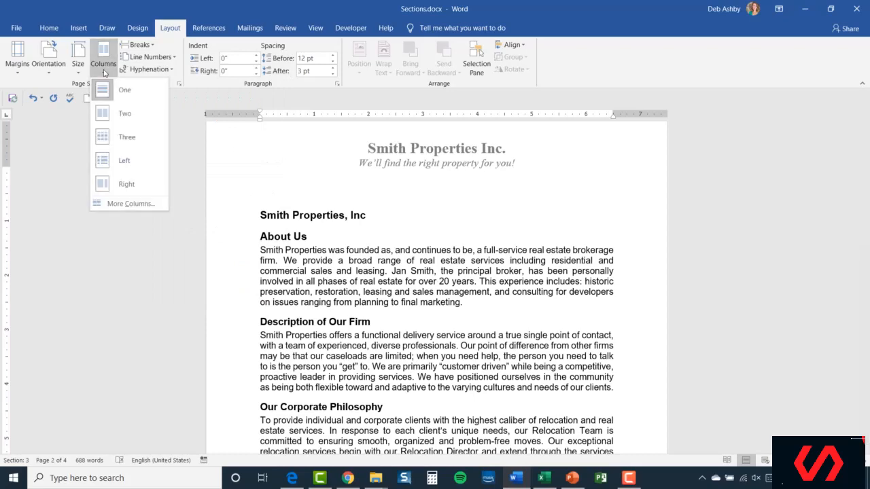
click(117, 116)
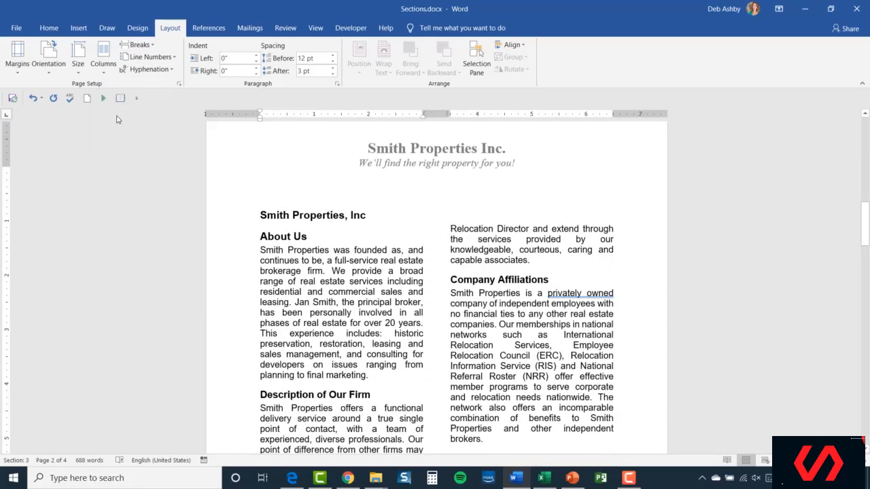
scroll(389, 279, down, 12)
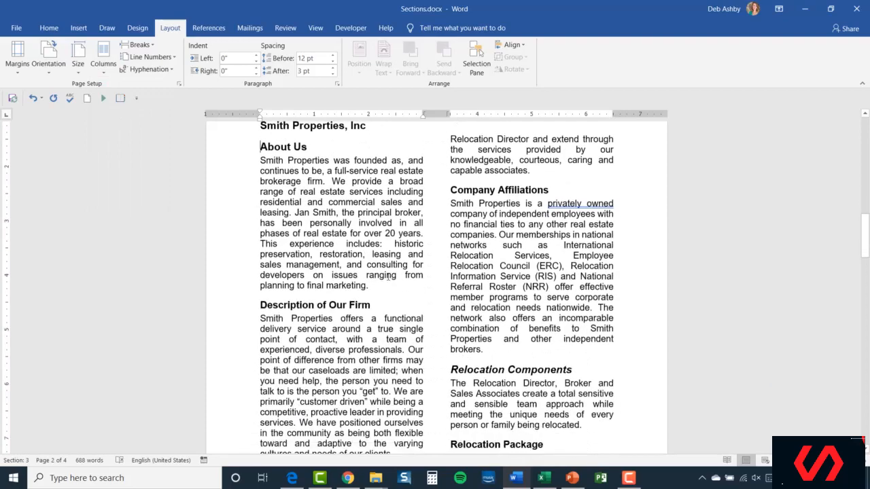
scroll(390, 279, down, 10)
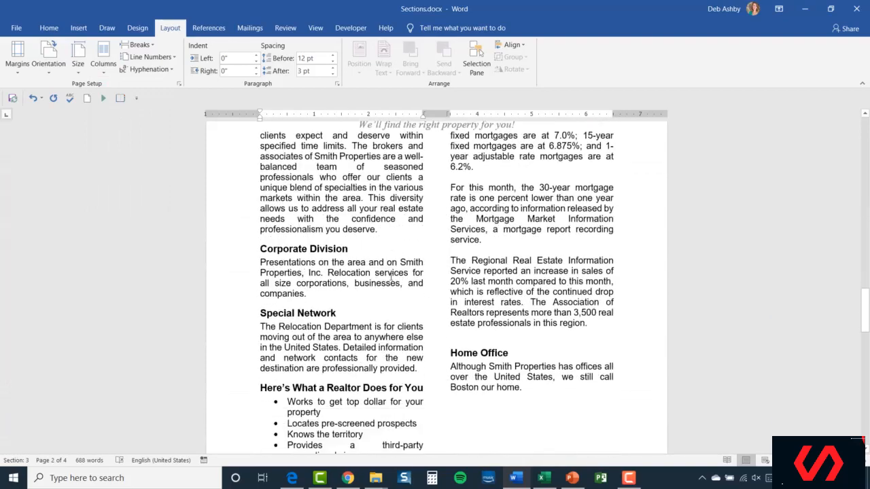
scroll(392, 280, up, 8)
scroll(392, 280, up, 10)
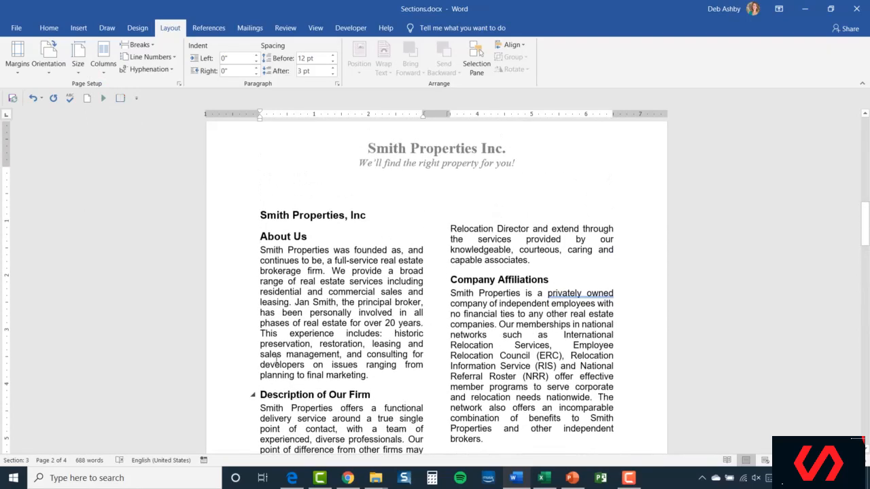
click(309, 281)
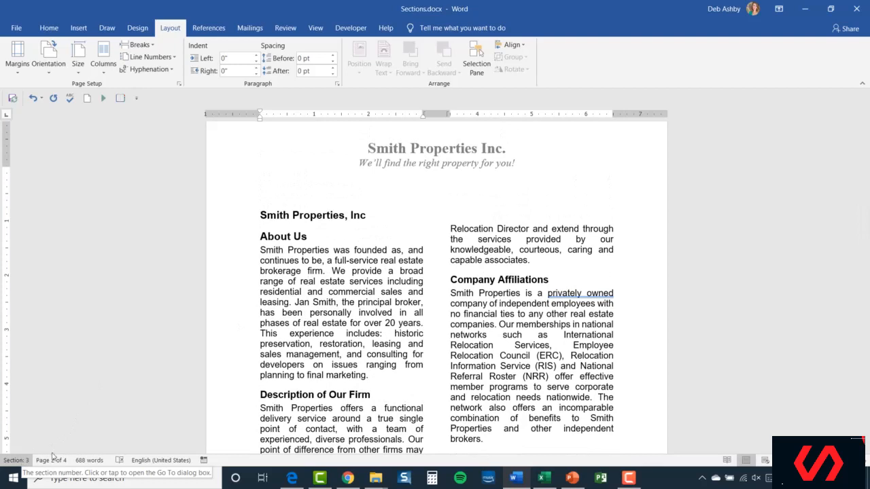
click(321, 215)
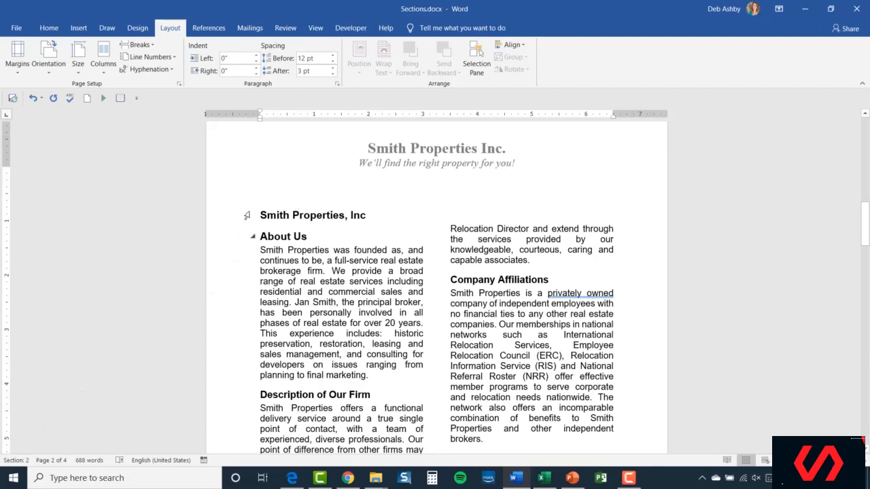
Center the "Smith Properties, Inc" line above About Us and enlarge its font size to 18.
click(231, 217)
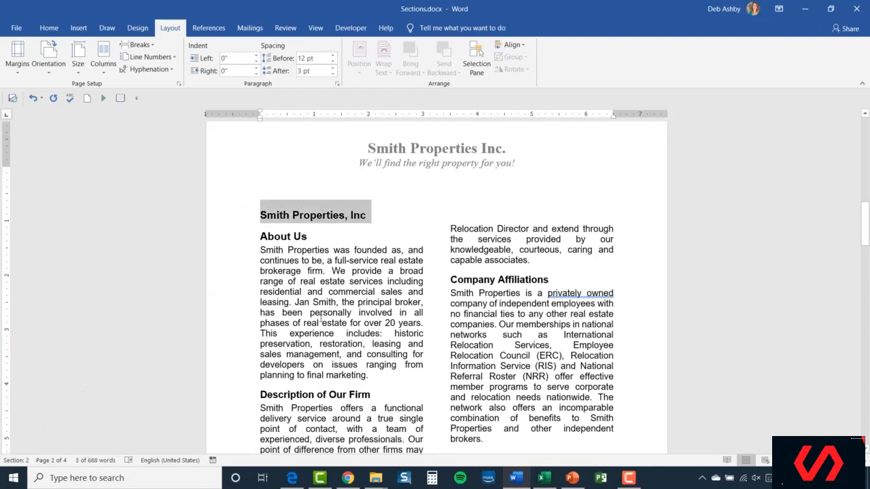
click(49, 28)
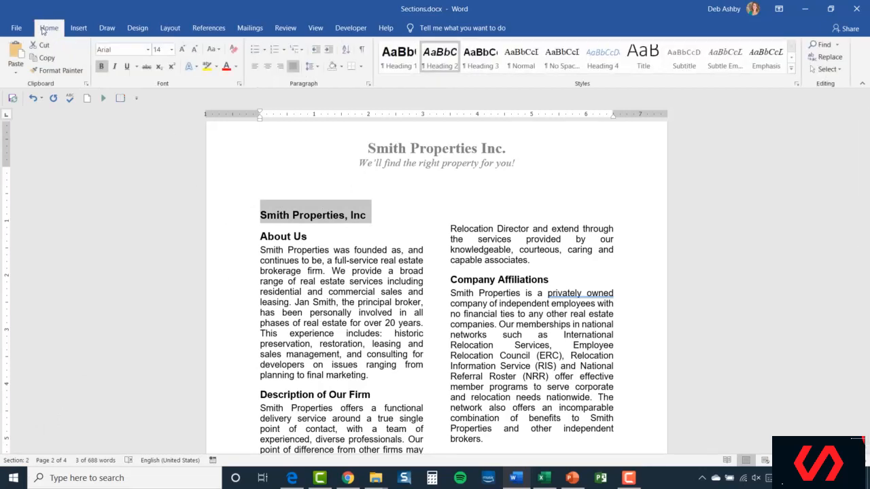
click(269, 67)
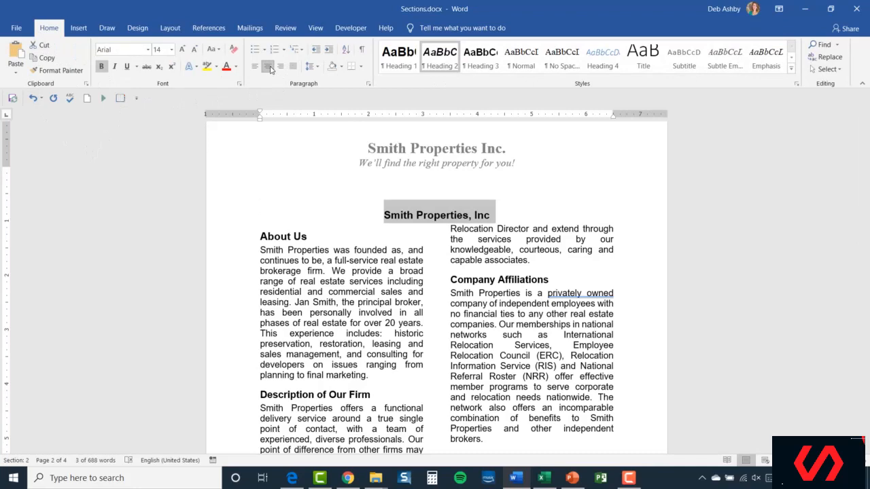
click(183, 49)
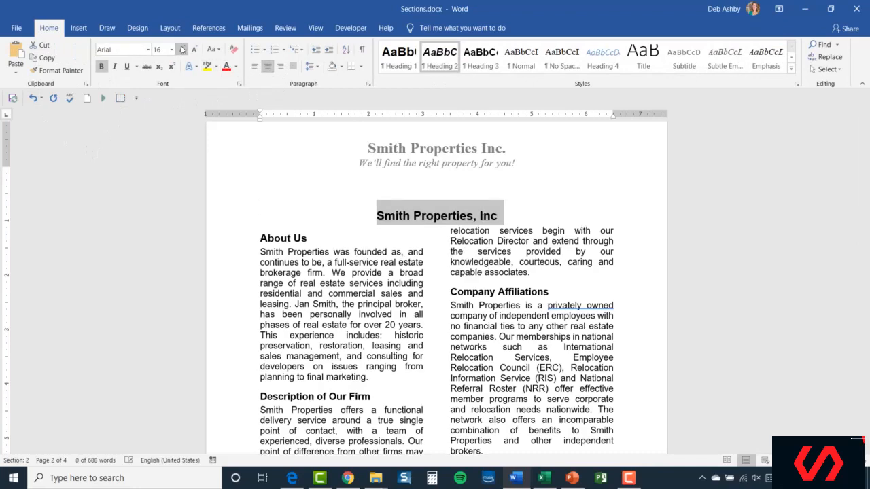
click(182, 50)
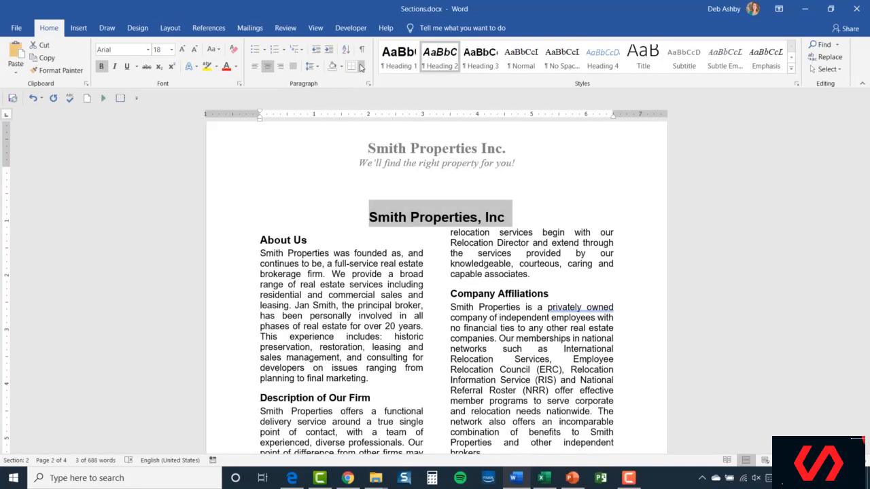
Put a blue 3-D border, 3 pt wide, around the "Smith Properties, Inc" title paragraph.
click(361, 67)
click(367, 279)
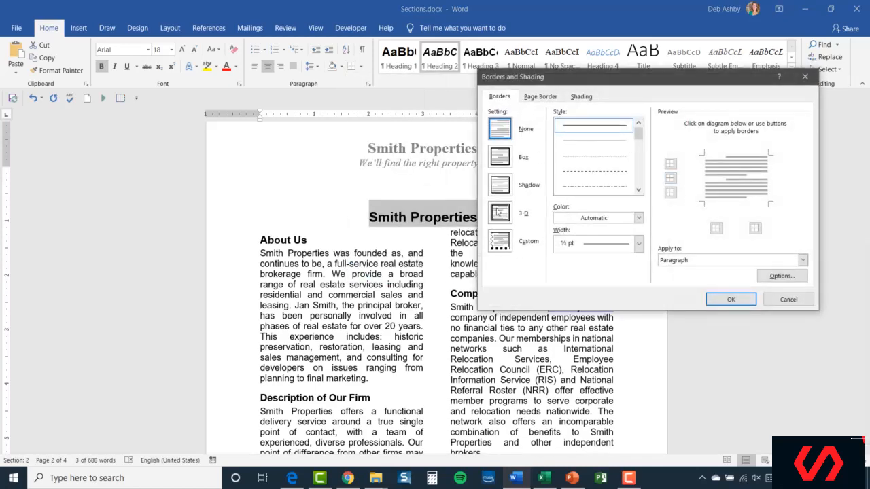
click(497, 212)
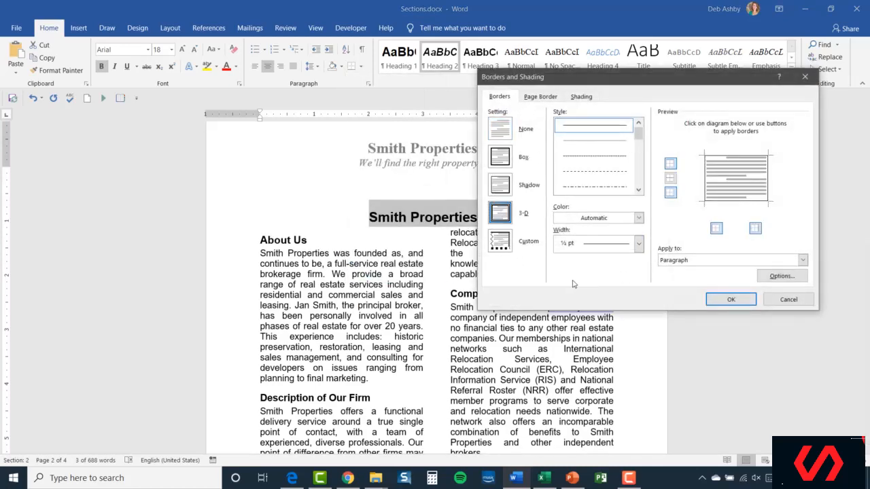
click(638, 190)
click(639, 191)
click(638, 218)
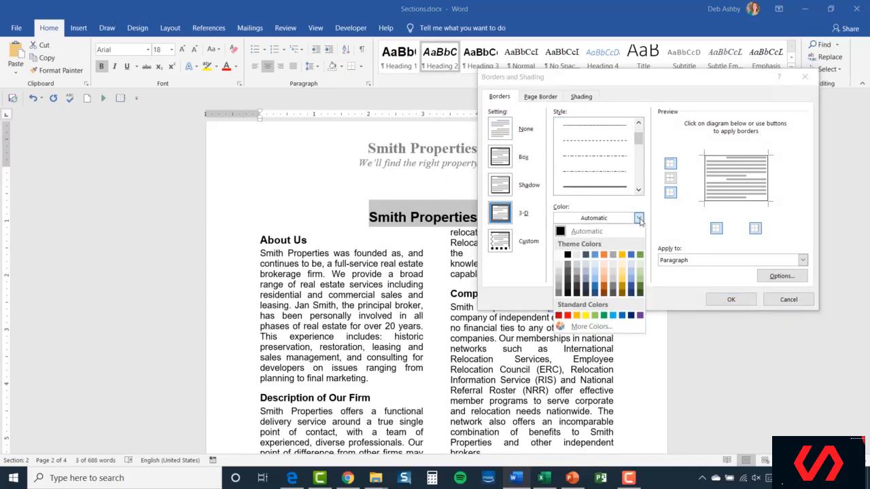
click(595, 288)
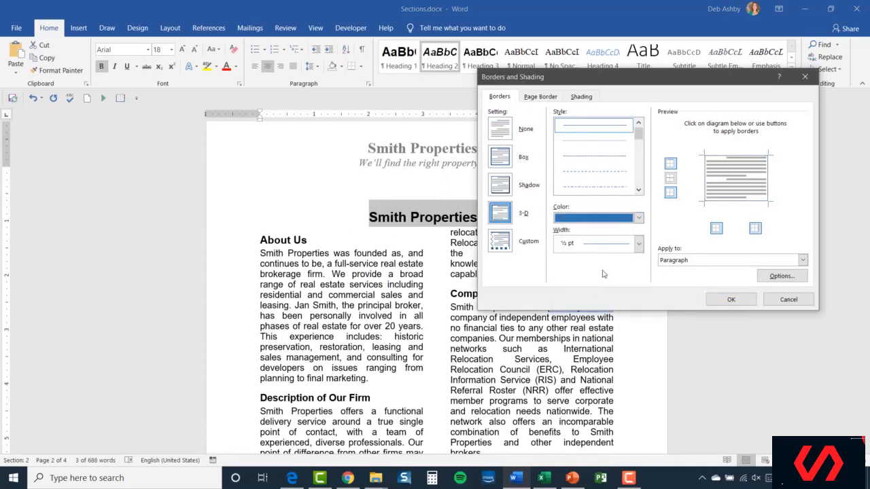
click(638, 244)
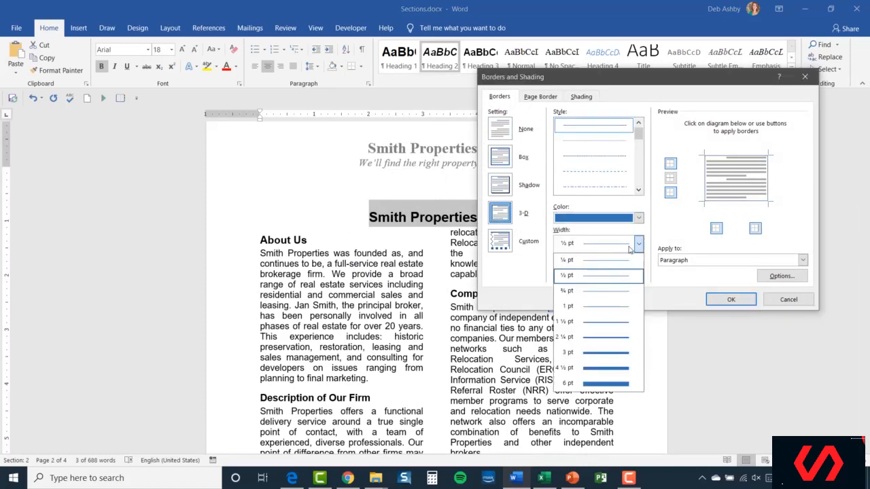
click(599, 353)
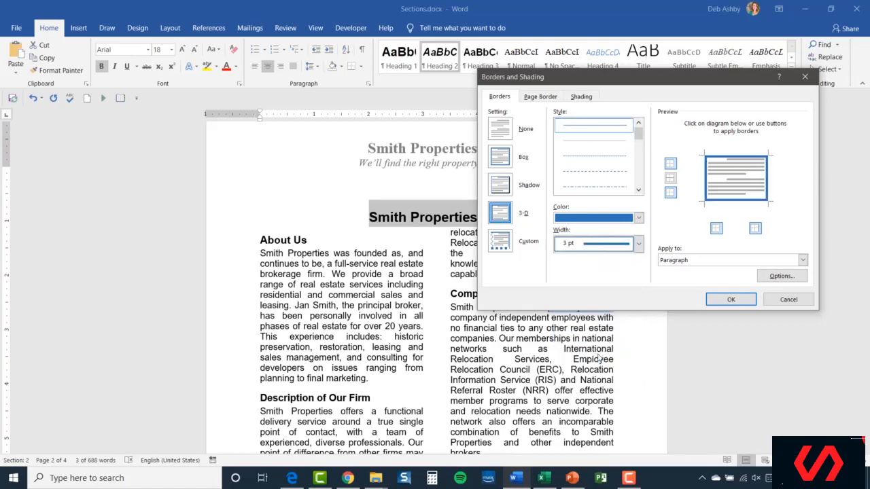
click(724, 300)
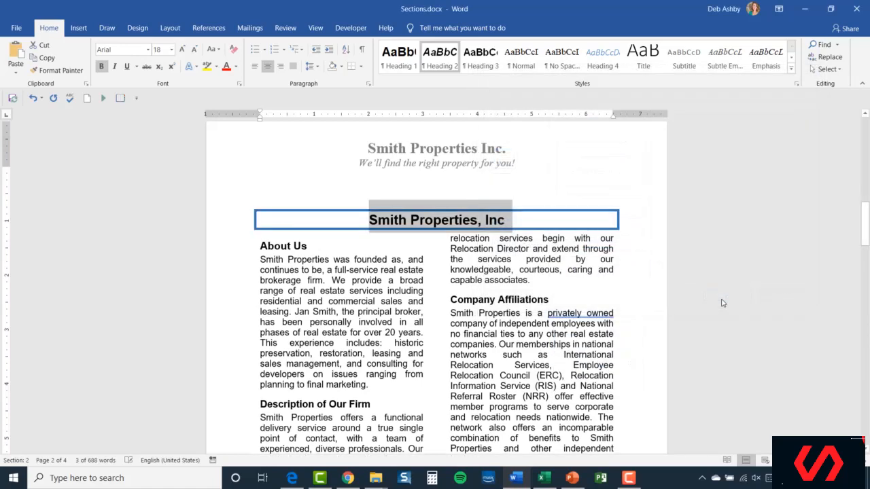
Fill the bordered "Smith Properties, Inc" paragraph with light blue shading and deselect it.
click(361, 66)
click(386, 276)
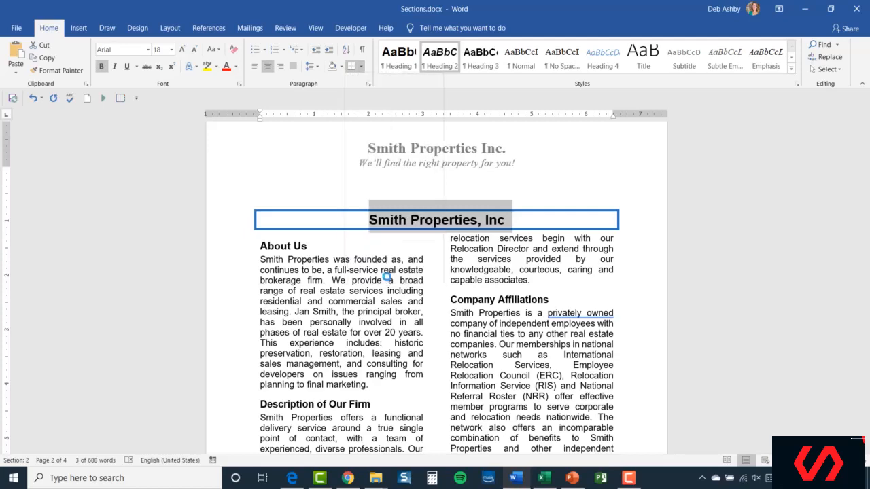
click(579, 96)
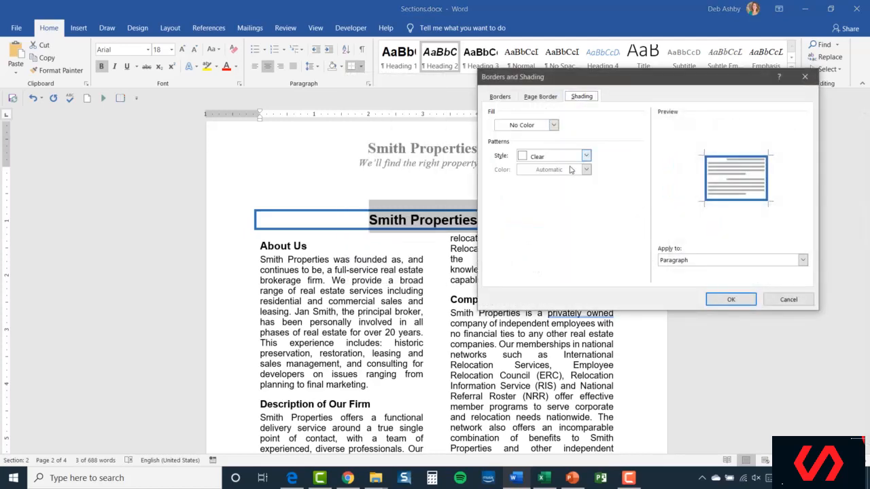
click(554, 126)
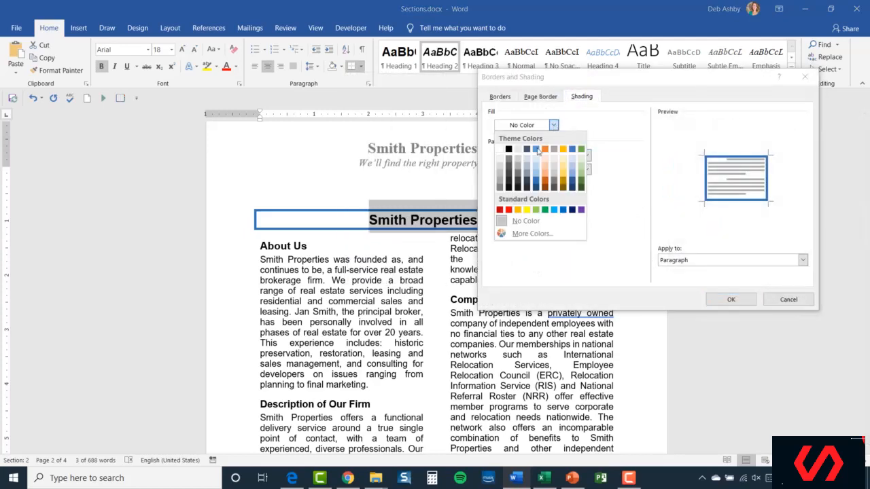
click(536, 164)
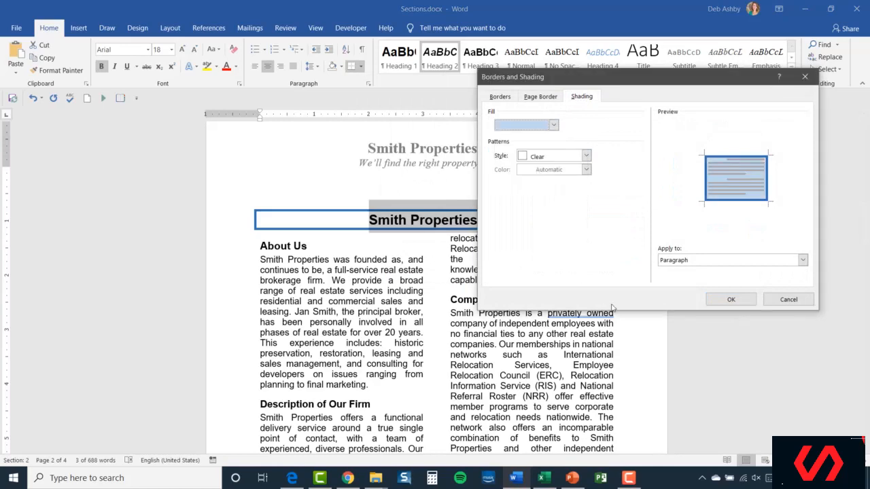
click(725, 301)
click(524, 259)
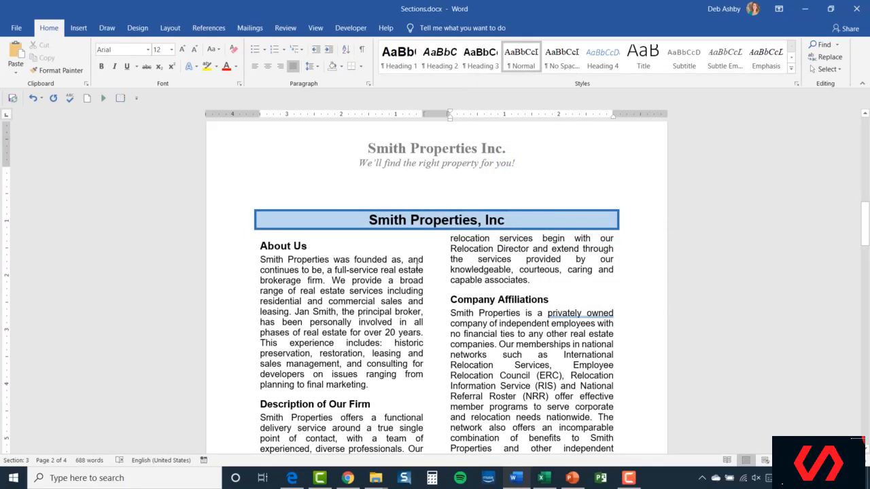
Examine the two-column text from About Us through Home Office and the house photo on the last page.
scroll(528, 322, down, 15)
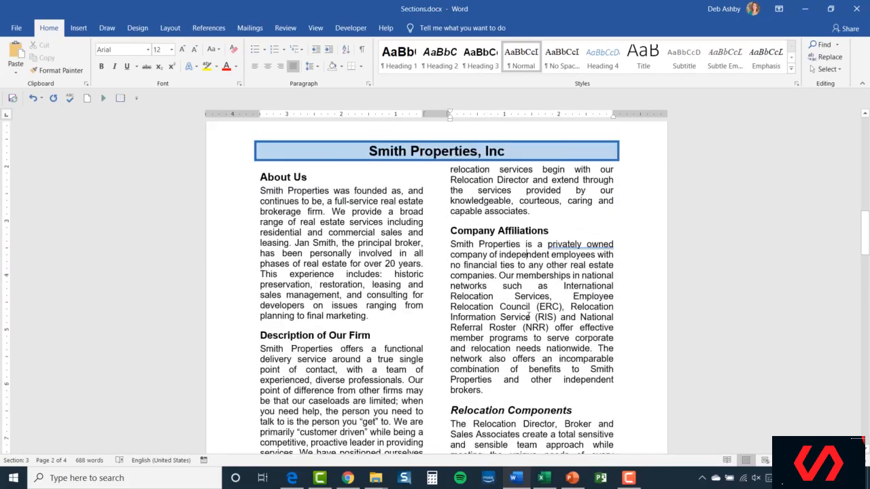
scroll(529, 317, down, 3)
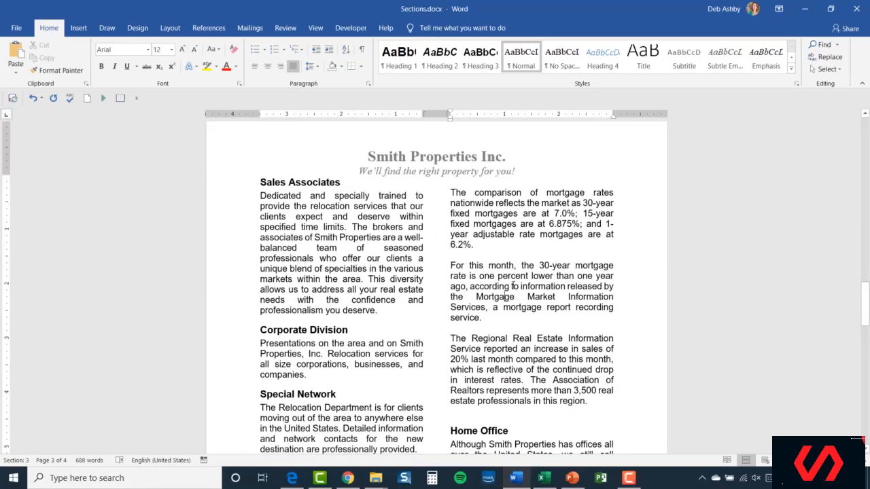
scroll(514, 286, down, 3)
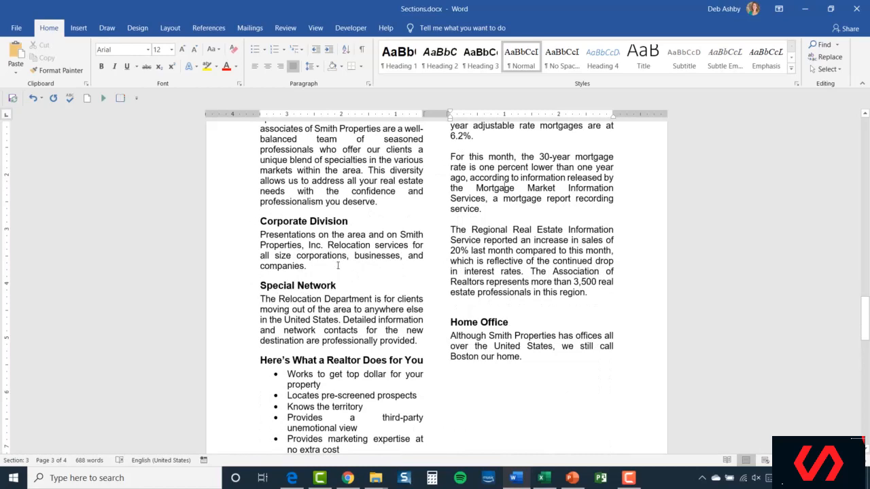
scroll(470, 231, down, 3)
scroll(469, 231, down, 1)
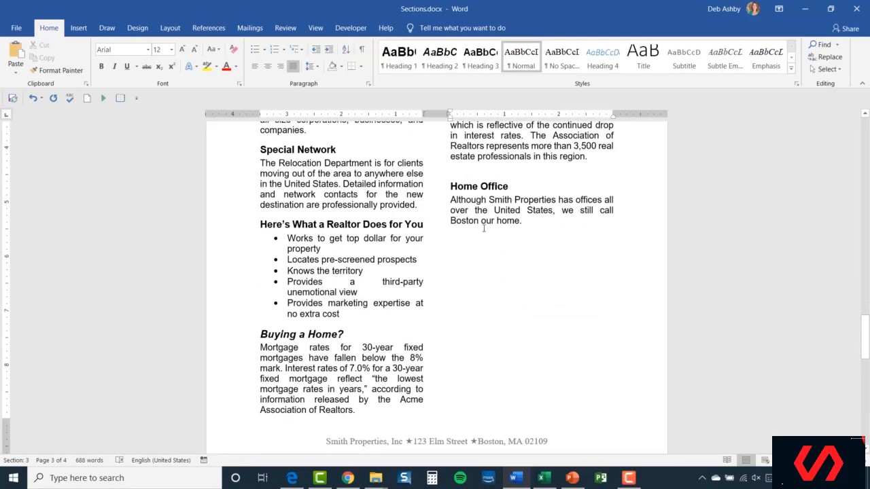
mouse_move(520, 189)
scroll(470, 231, down, 5)
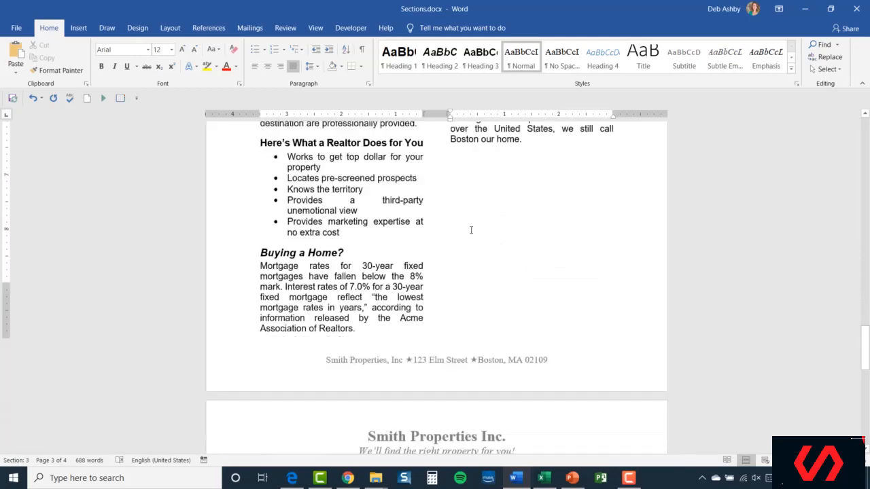
scroll(471, 232, down, 6)
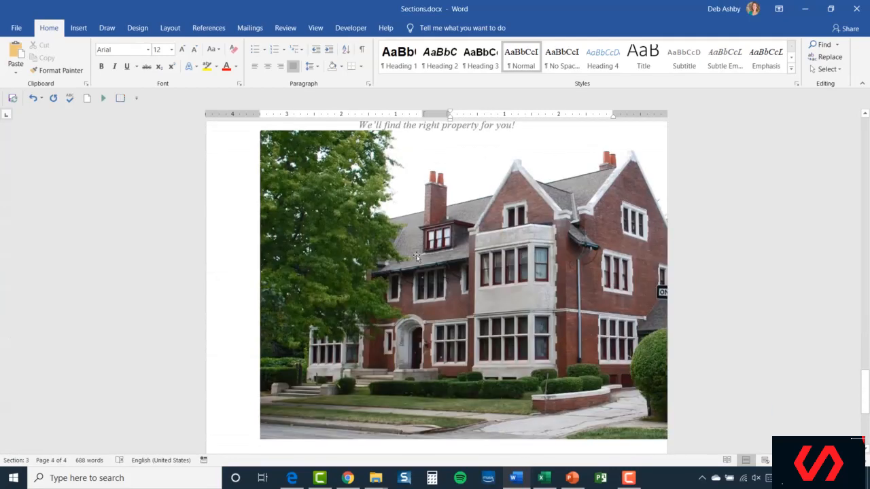
Insert a Next Page section break directly before the Home Office heading.
scroll(492, 282, up, 10)
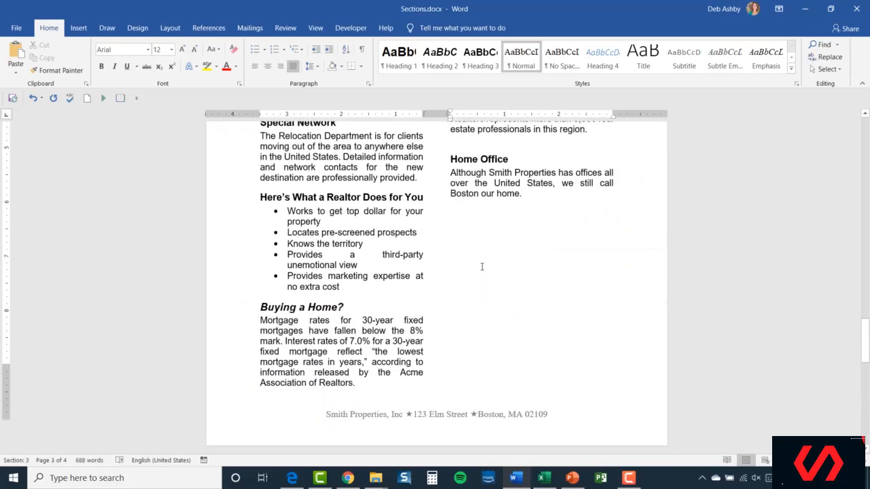
scroll(482, 266, down, 4)
scroll(490, 256, up, 6)
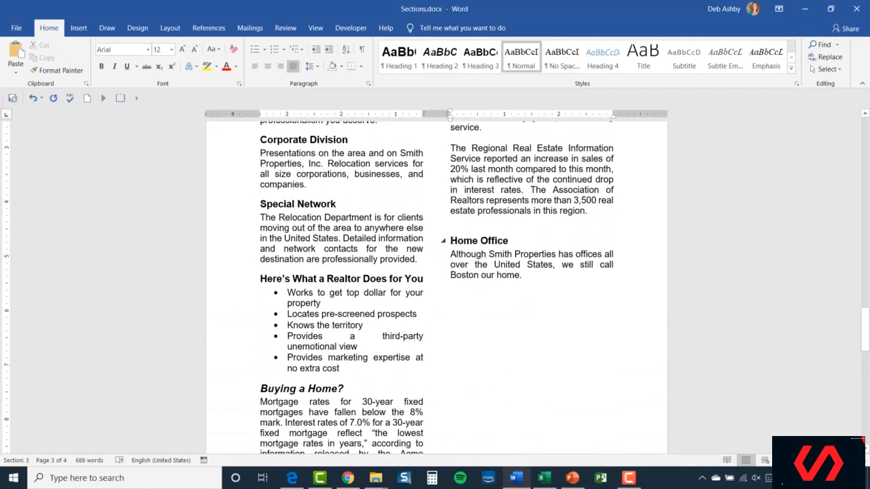
click(451, 240)
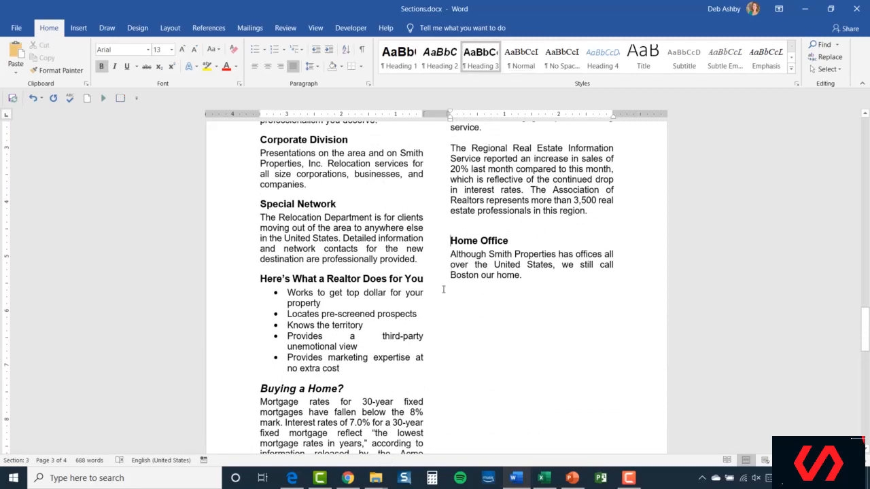
click(170, 28)
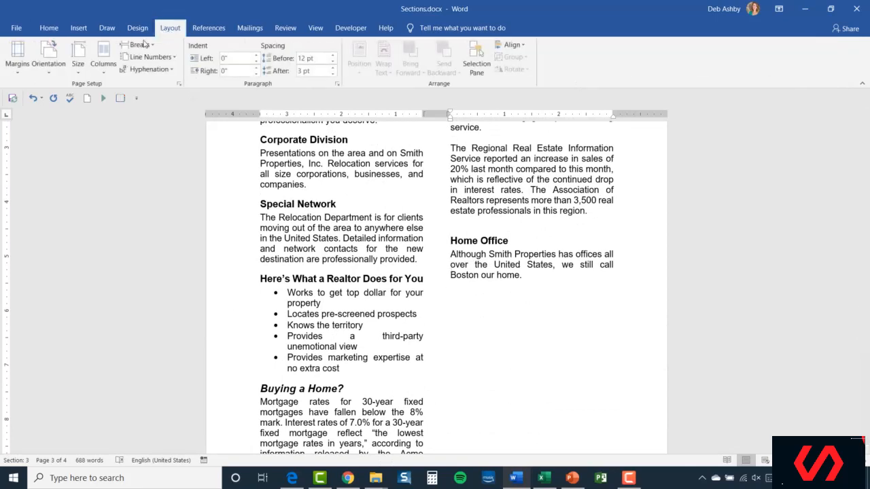
click(156, 47)
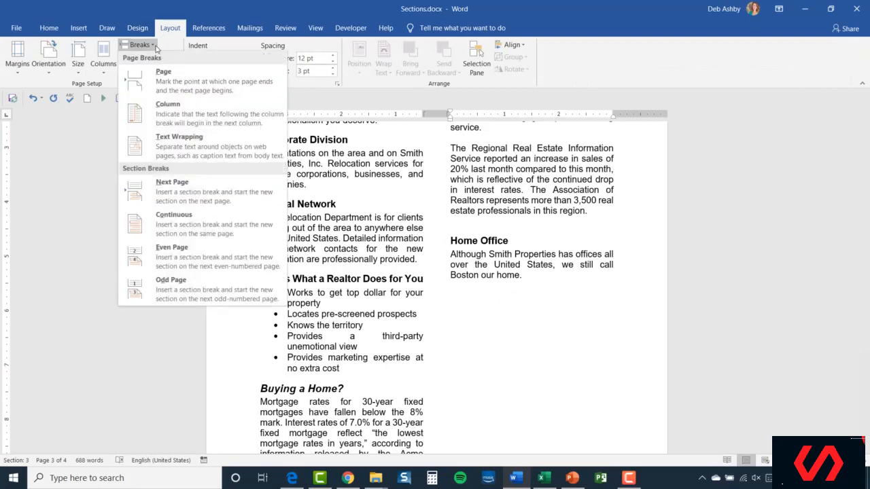
click(161, 199)
scroll(477, 250, down, 2)
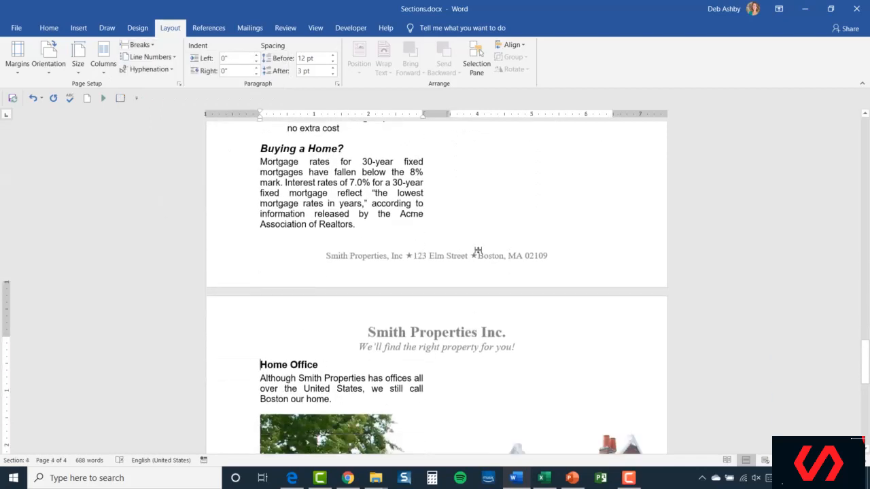
scroll(478, 250, down, 4)
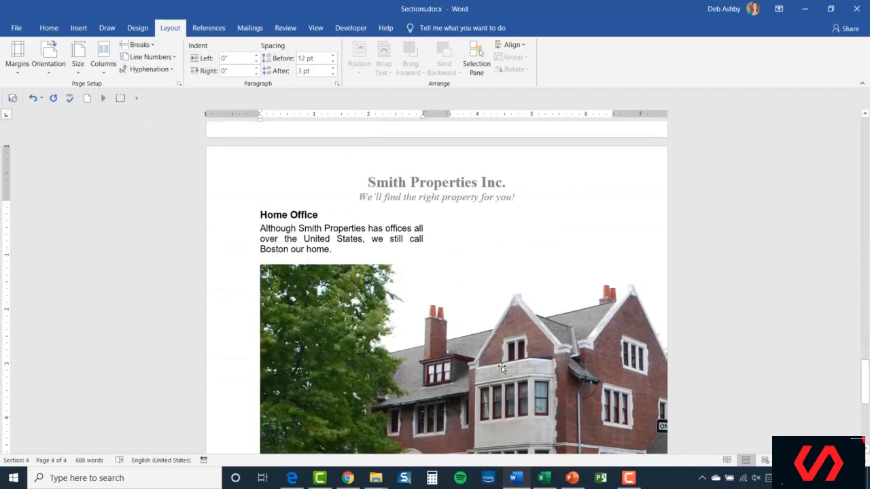
Set the Home Office section to a single column.
click(312, 229)
click(262, 216)
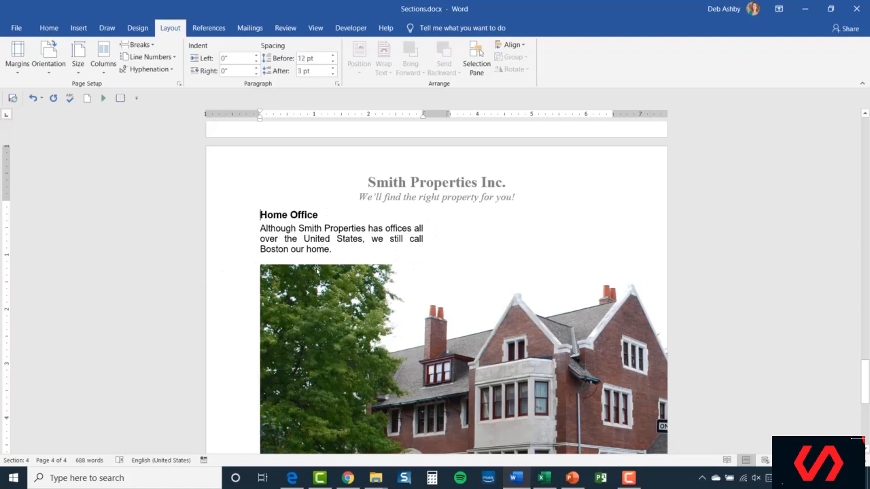
click(103, 61)
click(119, 89)
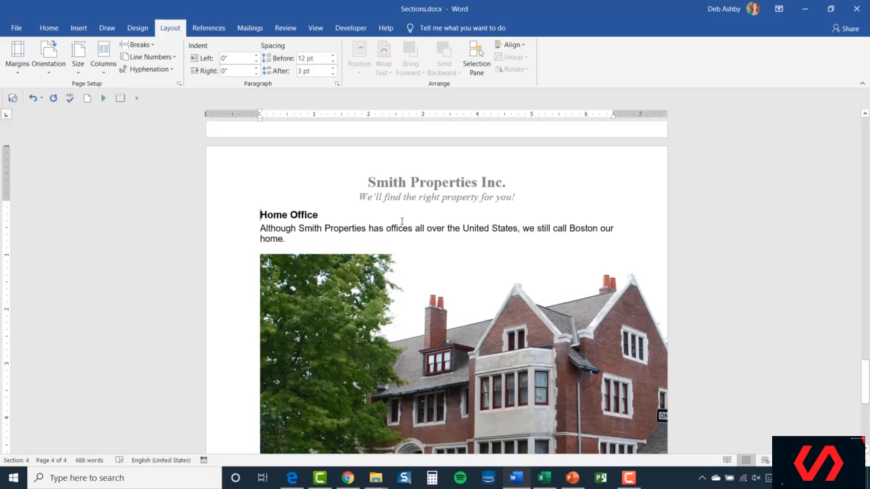
Compare the two-column text ending with Buying a Home? and the Home Office page, checking each one's section number and layout.
scroll(402, 221, up, 15)
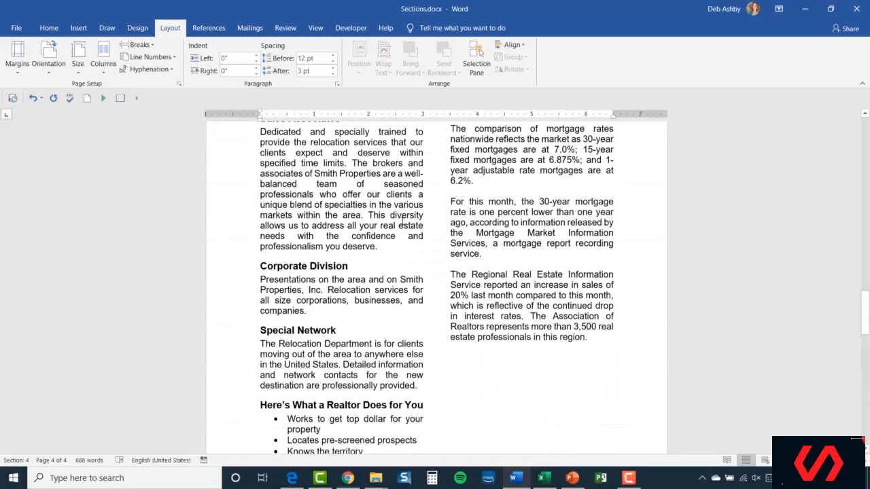
scroll(402, 222, up, 3)
scroll(401, 223, down, 14)
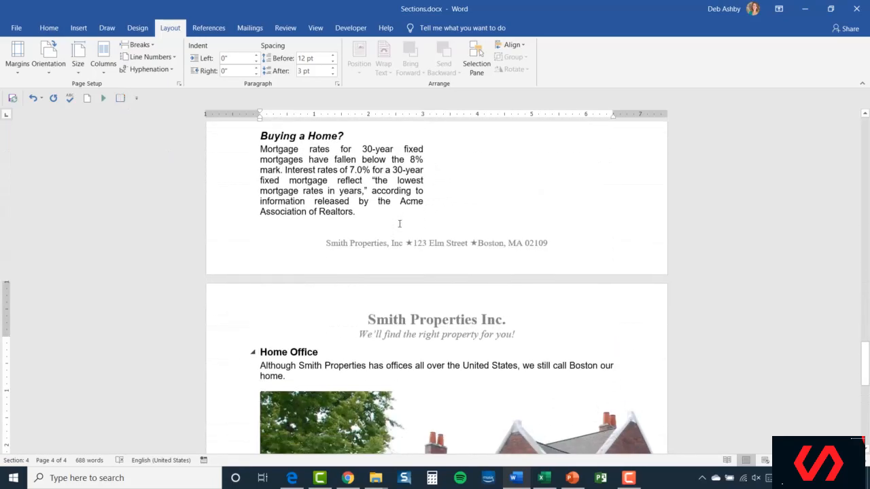
scroll(400, 224, down, 1)
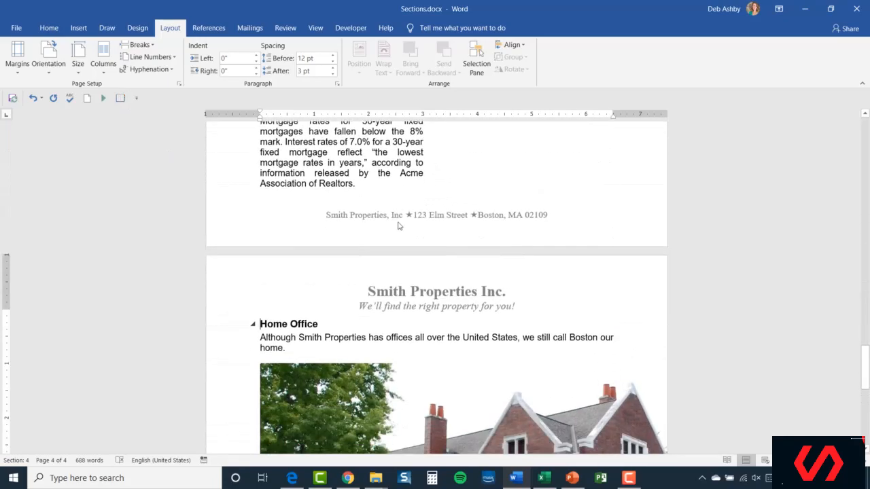
click(351, 152)
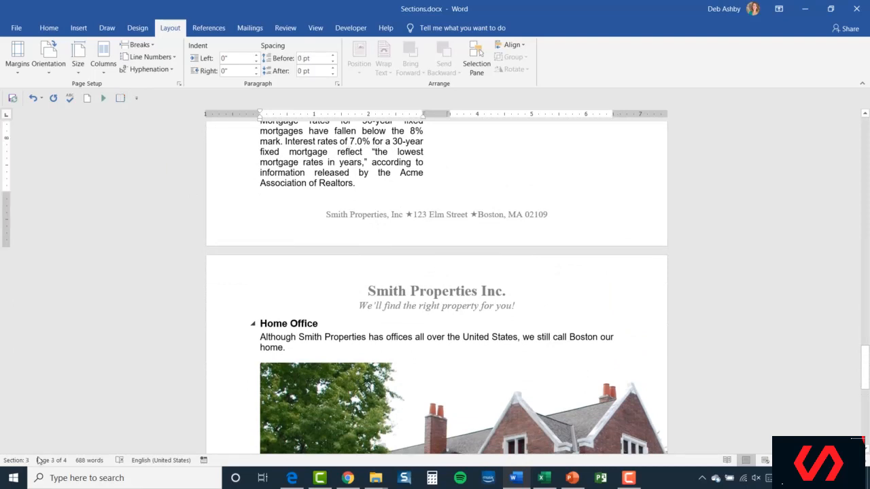
click(331, 337)
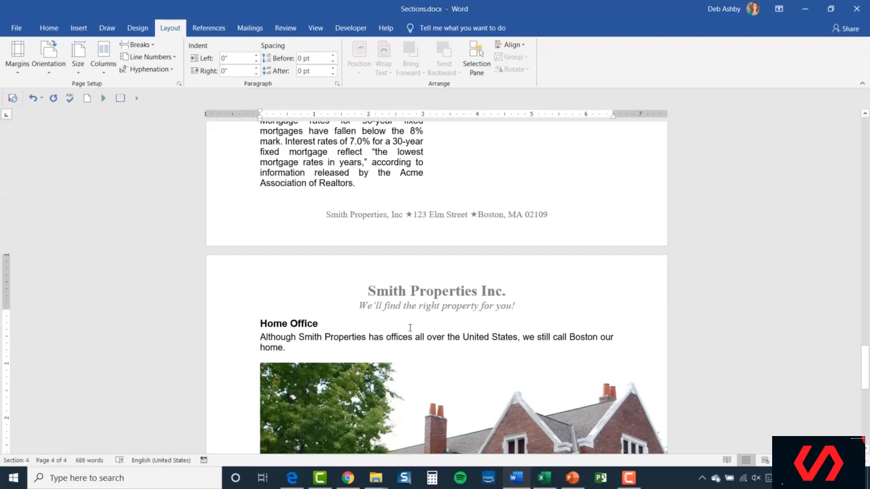
scroll(411, 329, down, 3)
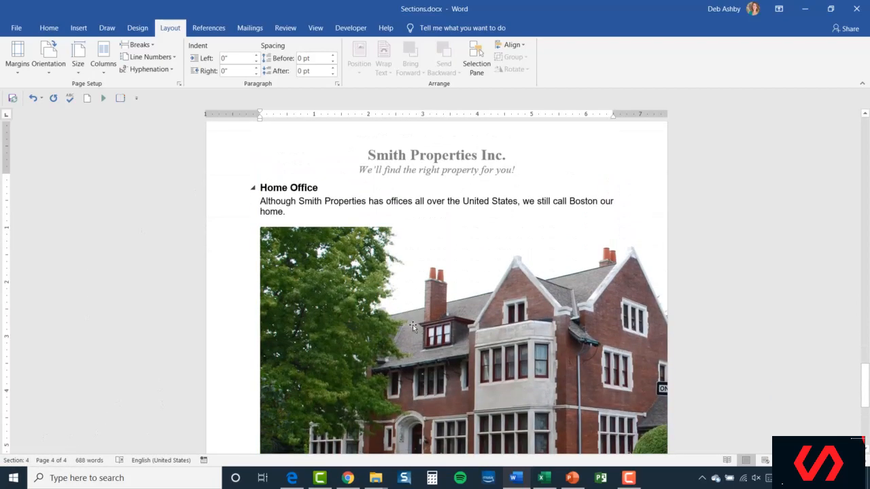
scroll(500, 333, down, 1)
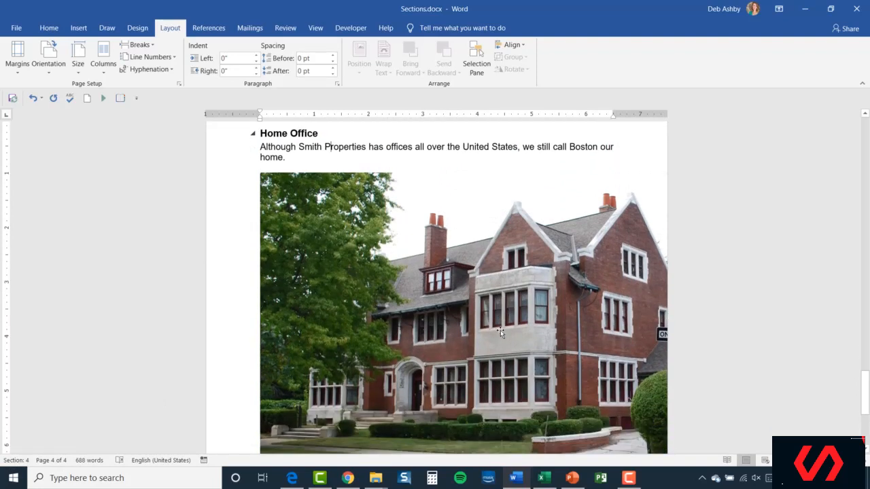
scroll(500, 331, up, 2)
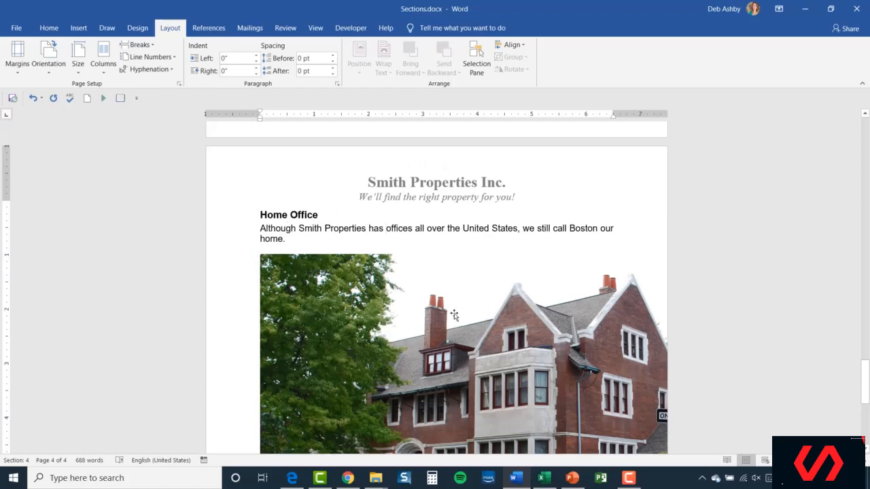
Show the formatting marks to reveal the section break after the last two-column paragraph.
scroll(454, 314, up, 10)
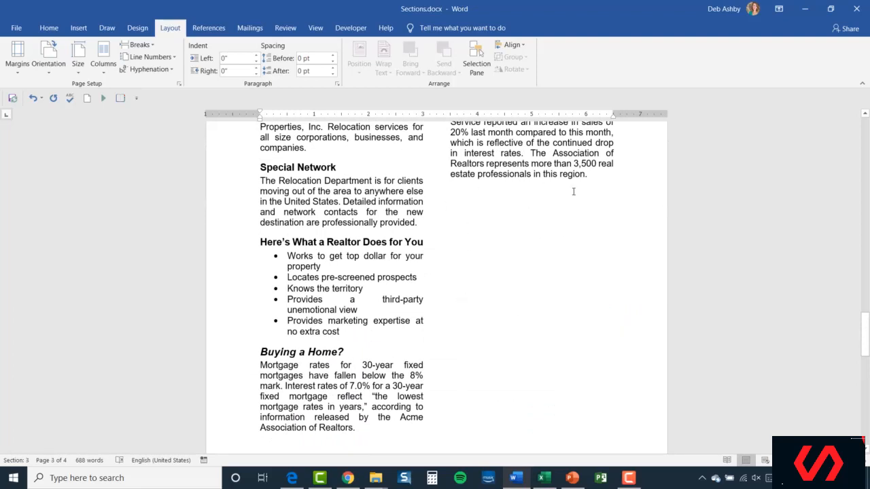
click(48, 28)
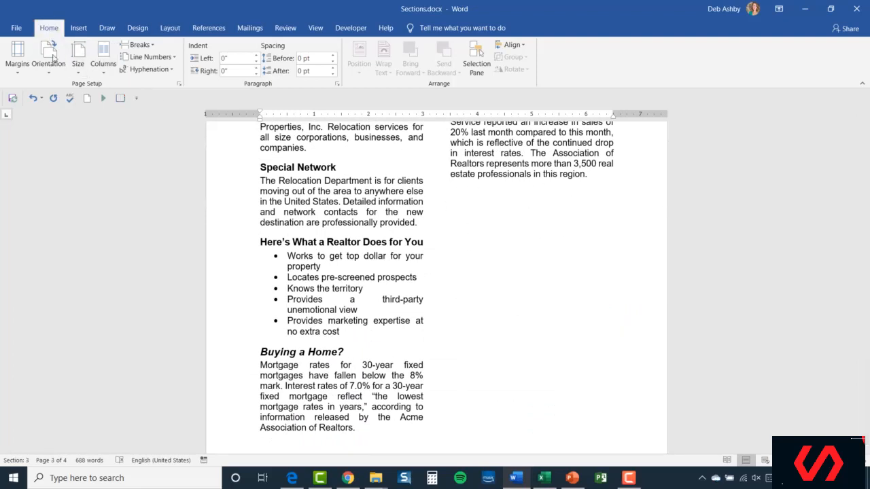
click(362, 50)
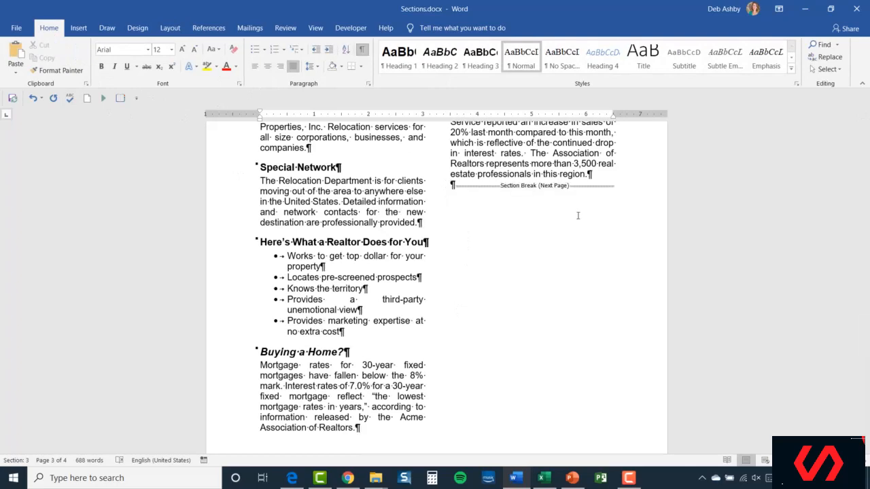
Change the page orientation of the Home Office section to landscape.
scroll(453, 284, down, 10)
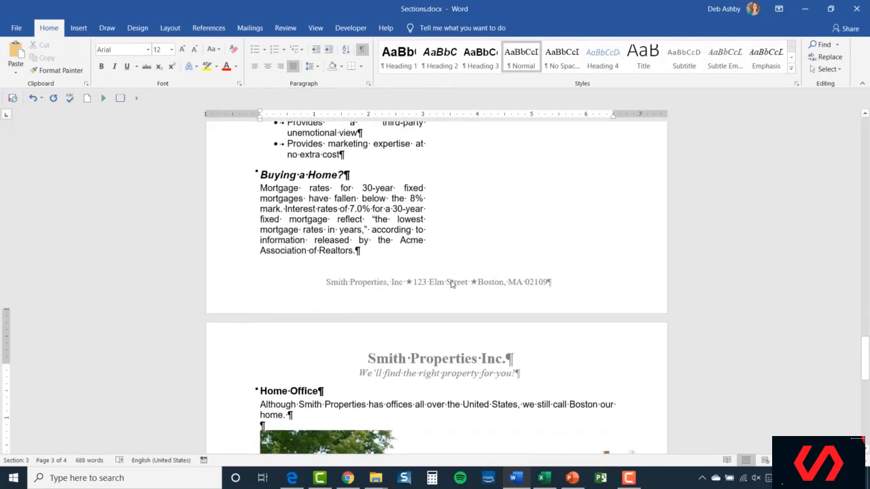
click(352, 257)
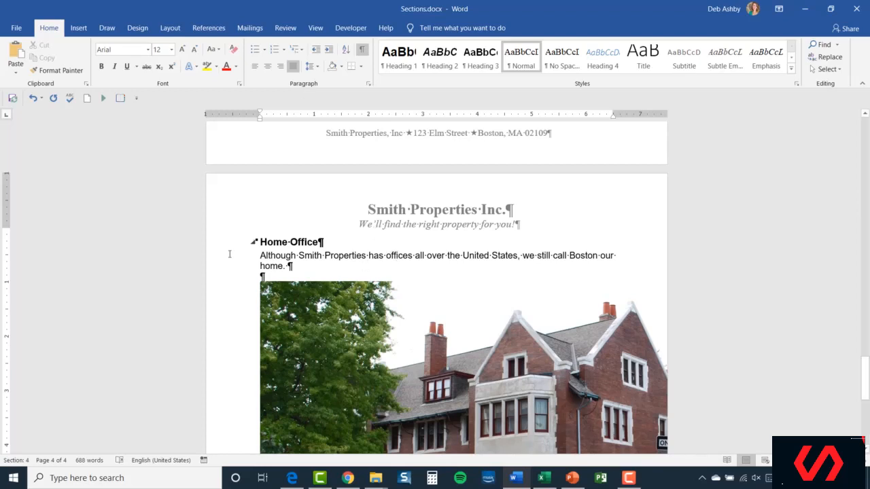
click(170, 28)
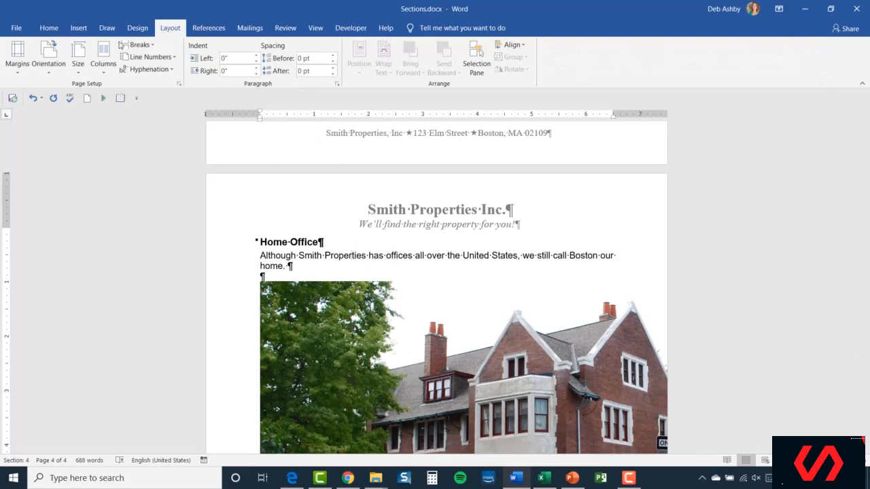
click(50, 71)
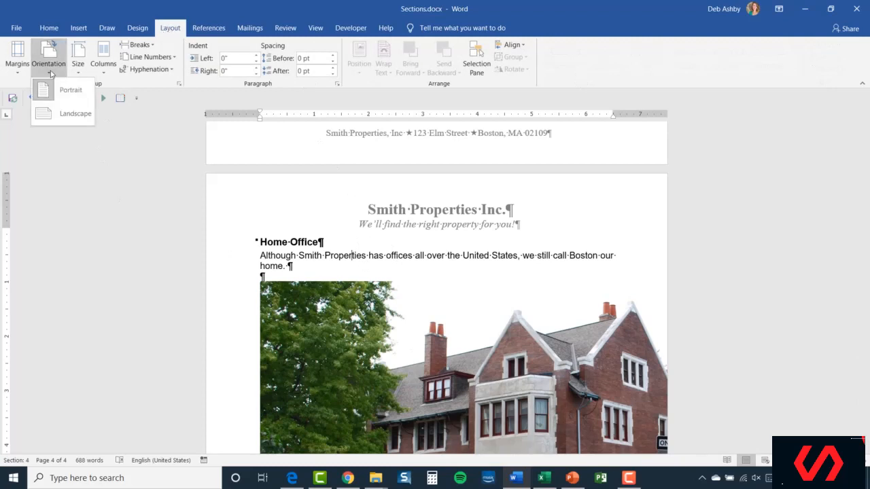
click(57, 114)
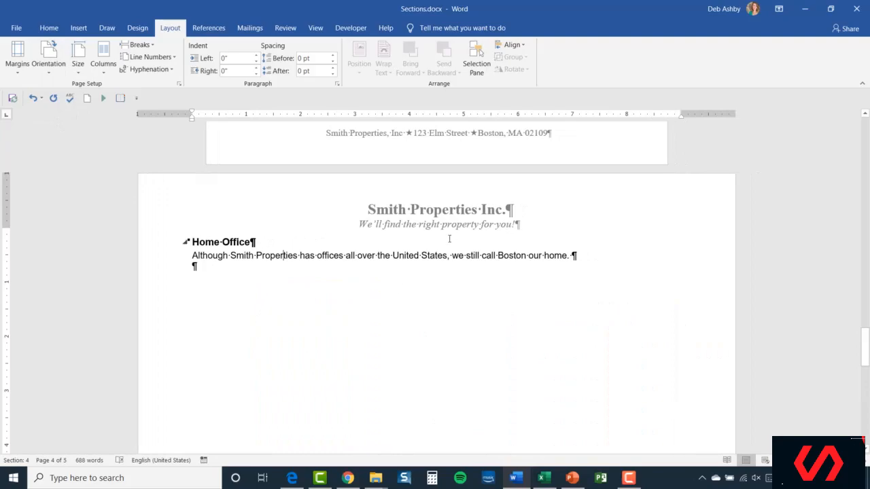
Check the orientation of the preceding two-column pages and the house photo's placement after the Home Office text.
scroll(449, 239, up, 15)
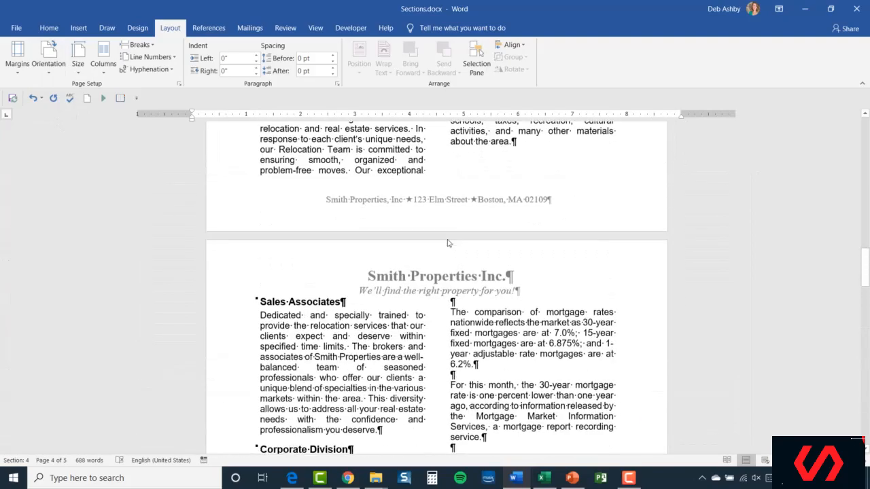
scroll(448, 239, up, 5)
scroll(446, 240, down, 7)
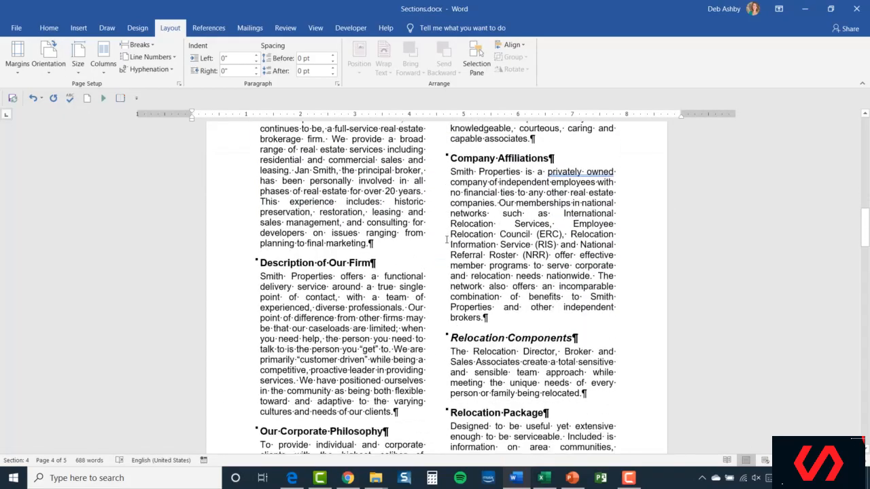
scroll(445, 240, down, 20)
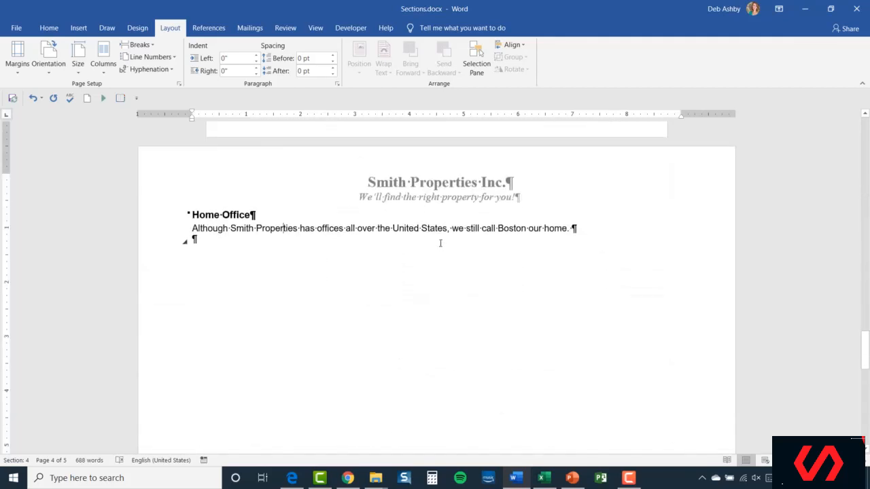
scroll(440, 242, down, 15)
scroll(438, 244, down, 3)
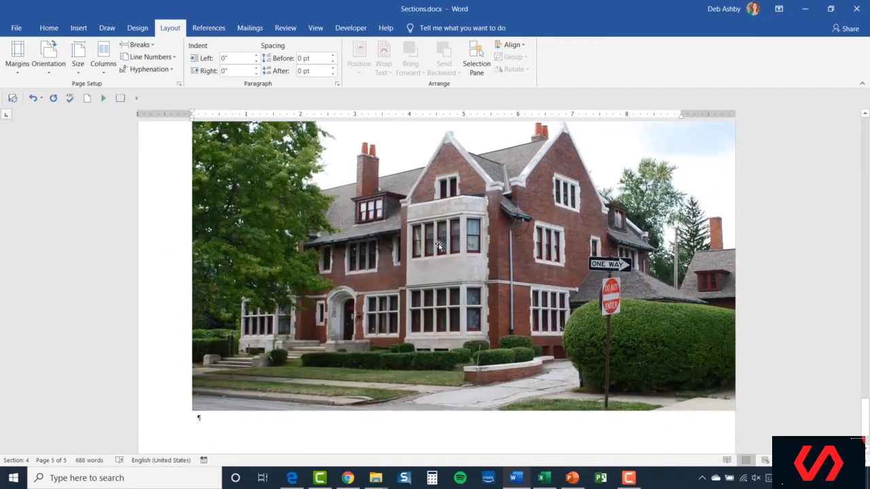
scroll(439, 243, up, 1)
scroll(438, 243, down, 1)
Shrink the house photo proportionally to about 8.5 inches wide so it fits under the Home Office text, and deselect it.
click(505, 288)
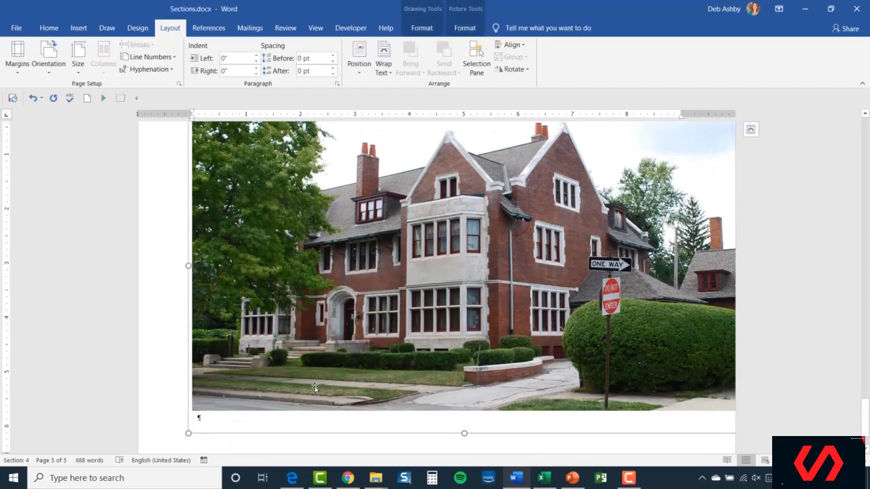
drag(188, 433, 274, 404)
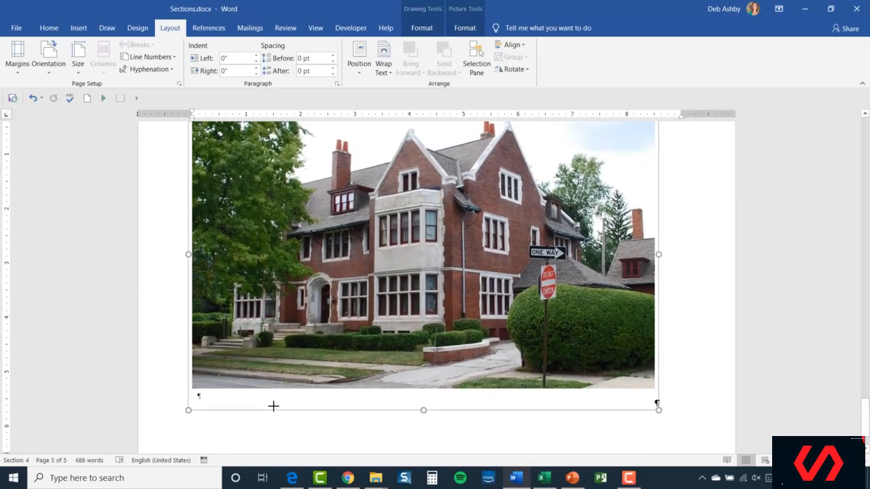
scroll(705, 294, up, 5)
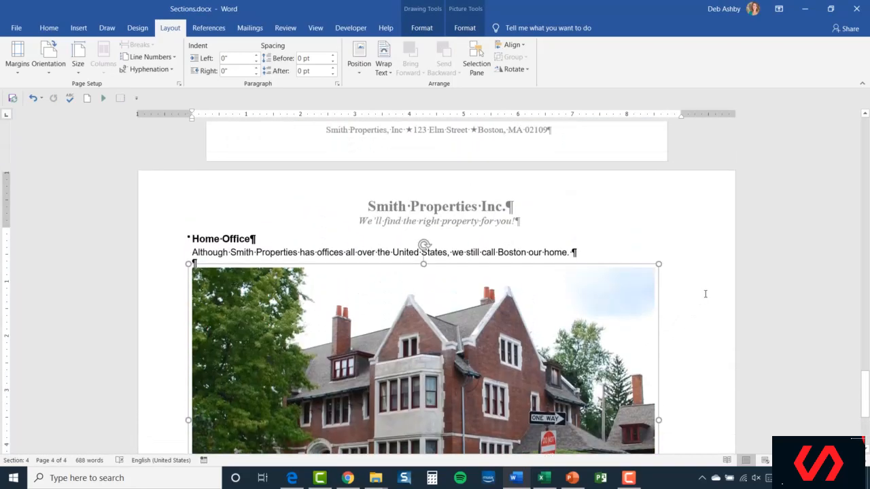
click(698, 316)
scroll(692, 339, down, 3)
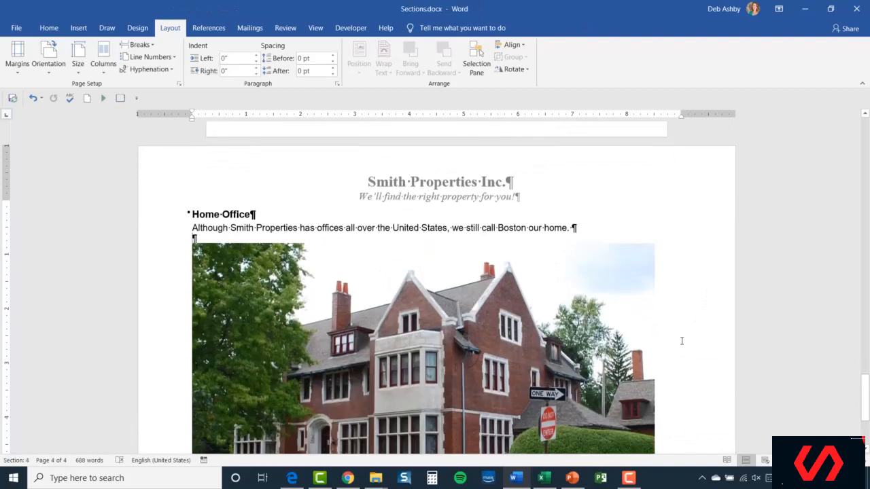
scroll(681, 339, down, 2)
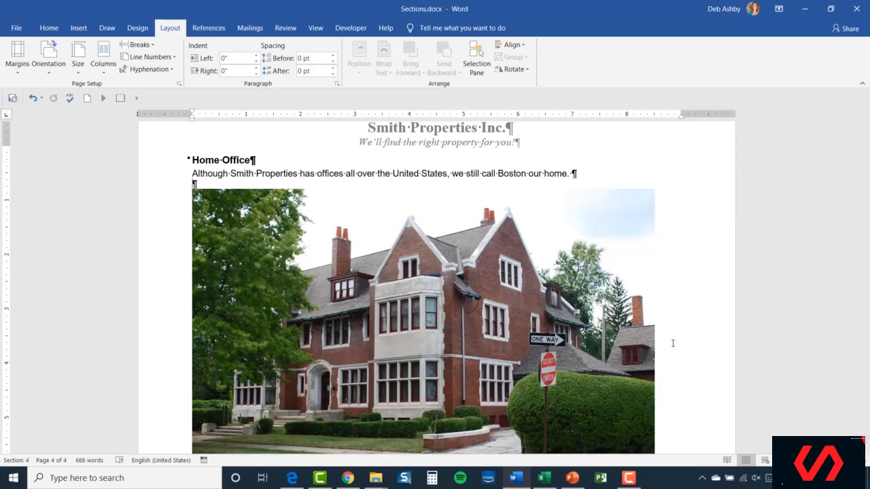
scroll(672, 343, up, 15)
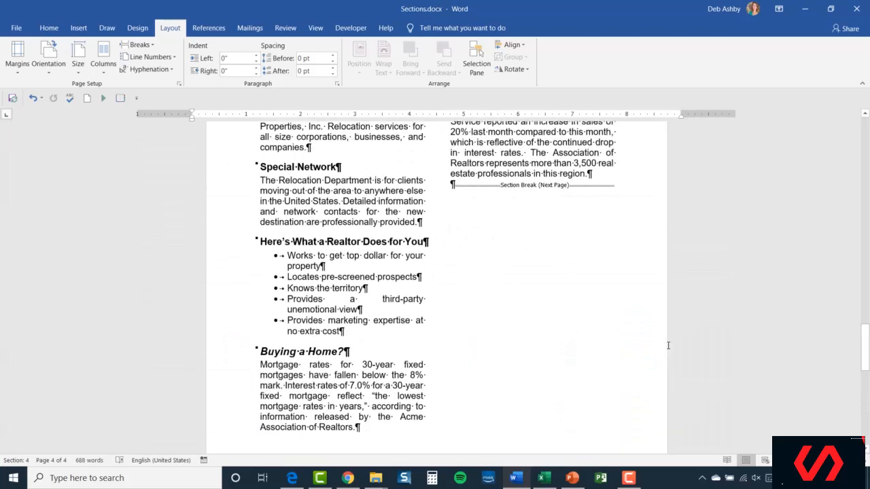
Insert an Odd Page section break directly before the bordered "Smith Properties, Inc" title line above the two-column text.
scroll(668, 345, up, 15)
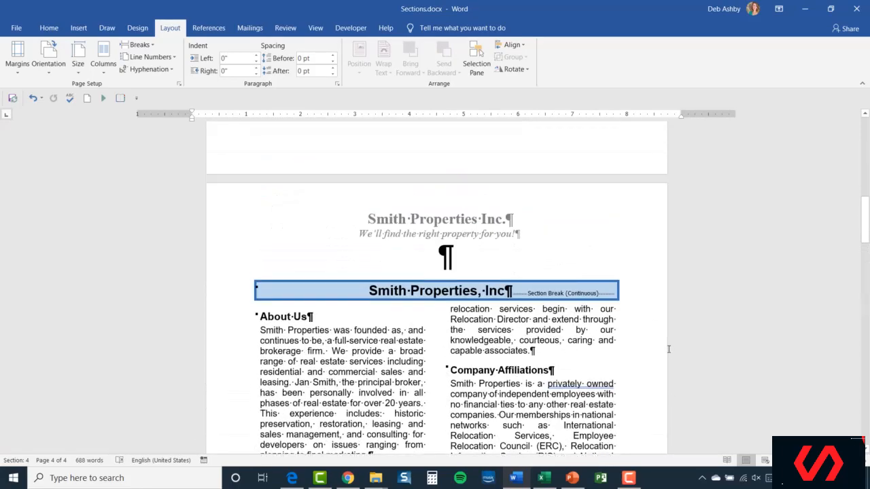
scroll(669, 349, up, 5)
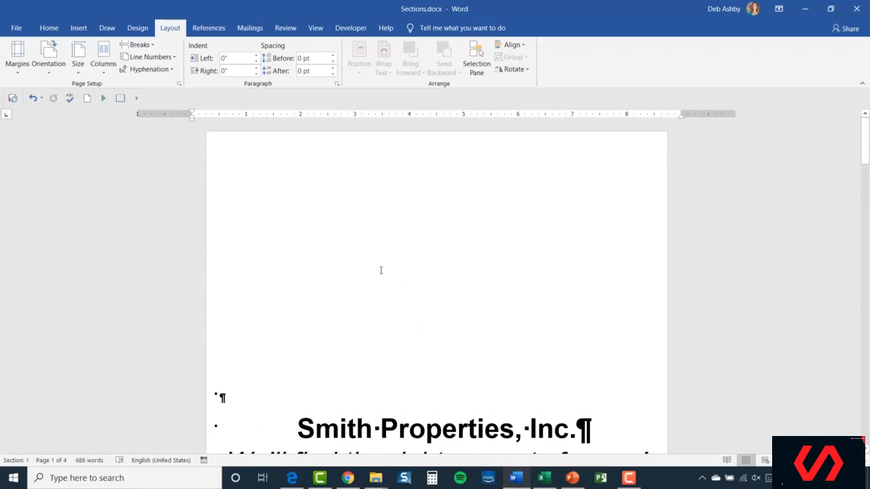
scroll(380, 270, down, 3)
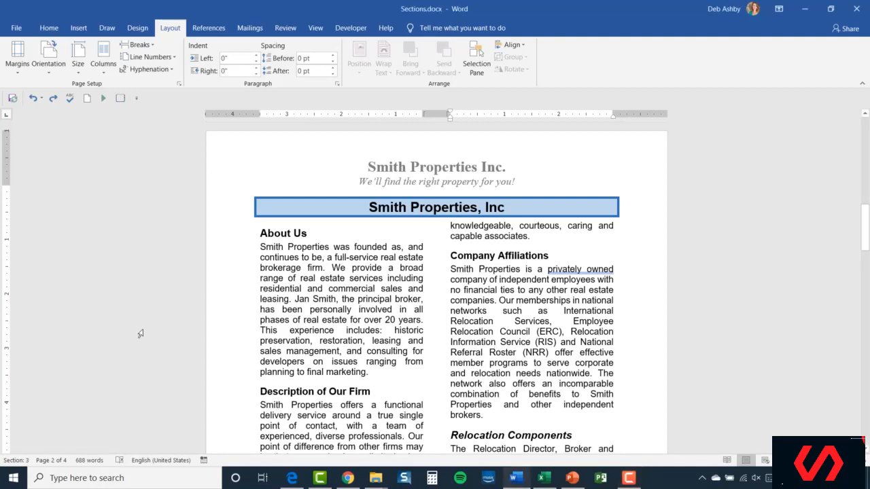
click(373, 207)
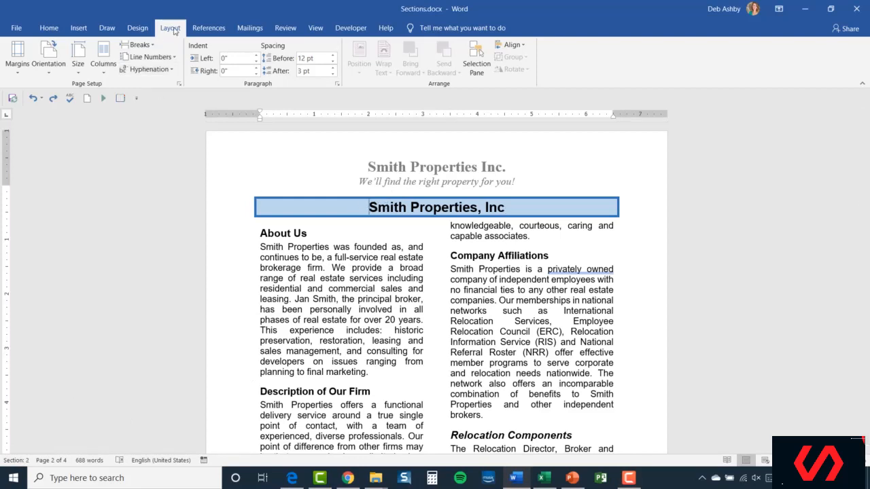
click(148, 46)
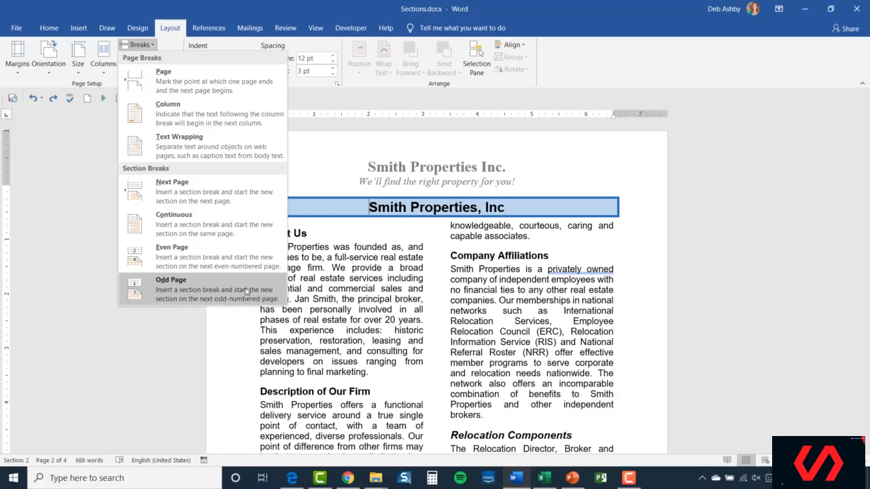
key(Escape)
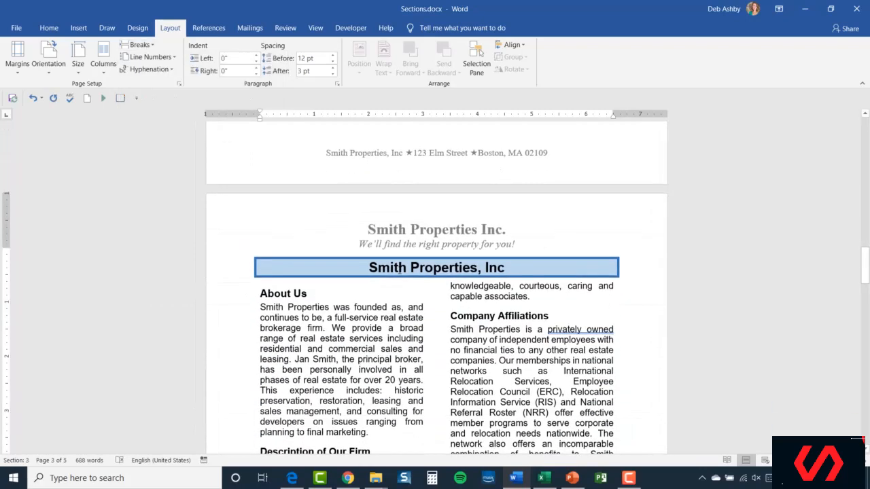
Check the section and page numbers of the bordered title line, the two-column text and the blank page preceding them.
click(346, 267)
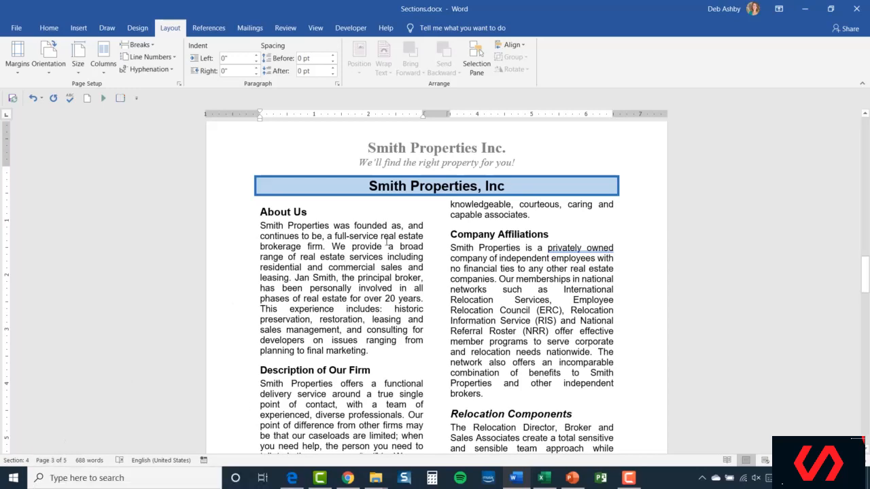
scroll(387, 242, down, 3)
scroll(386, 242, up, 14)
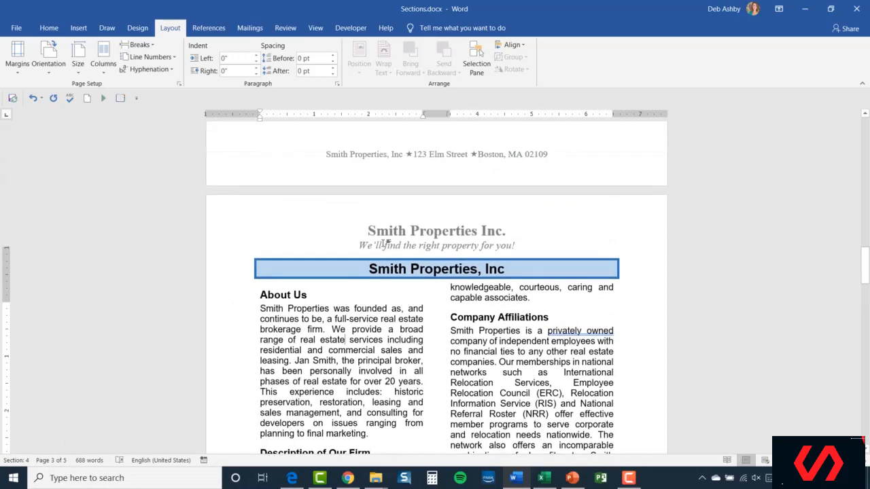
scroll(385, 243, up, 5)
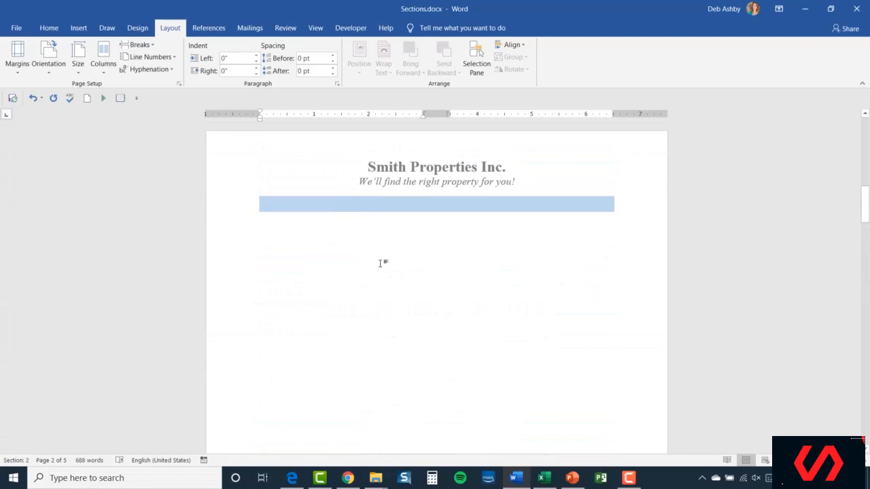
click(360, 204)
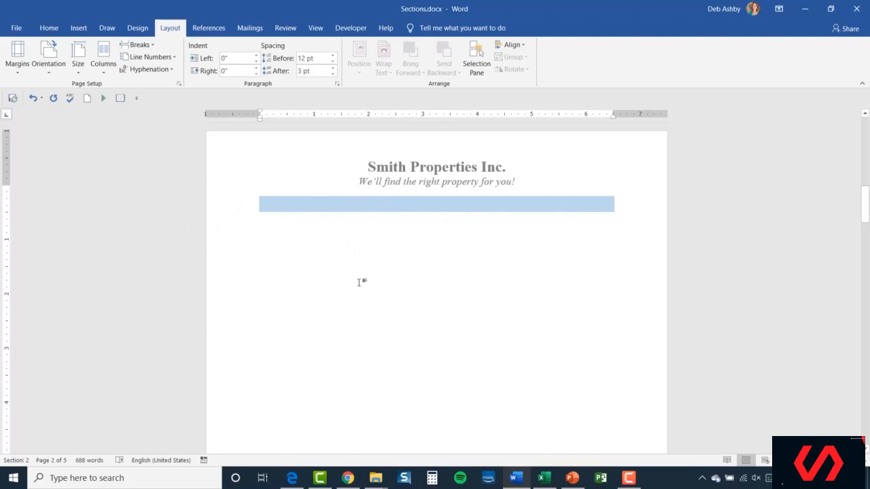
scroll(372, 279, down, 15)
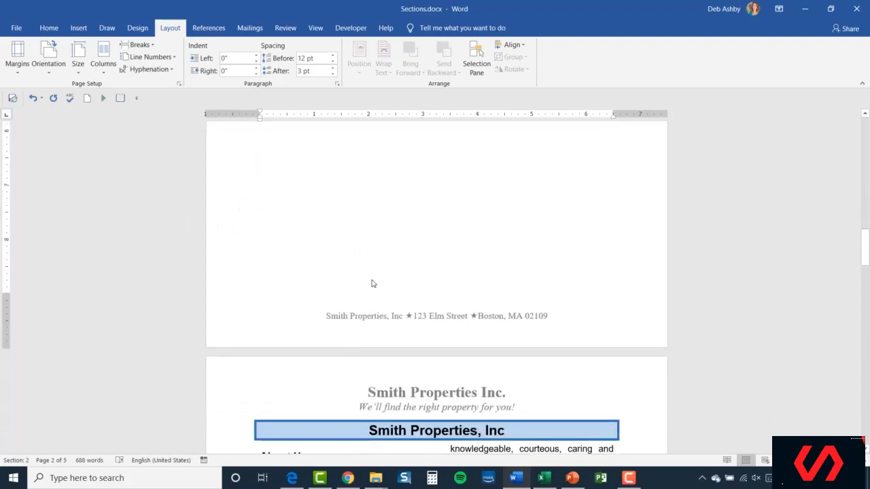
scroll(372, 279, down, 3)
scroll(372, 280, up, 1)
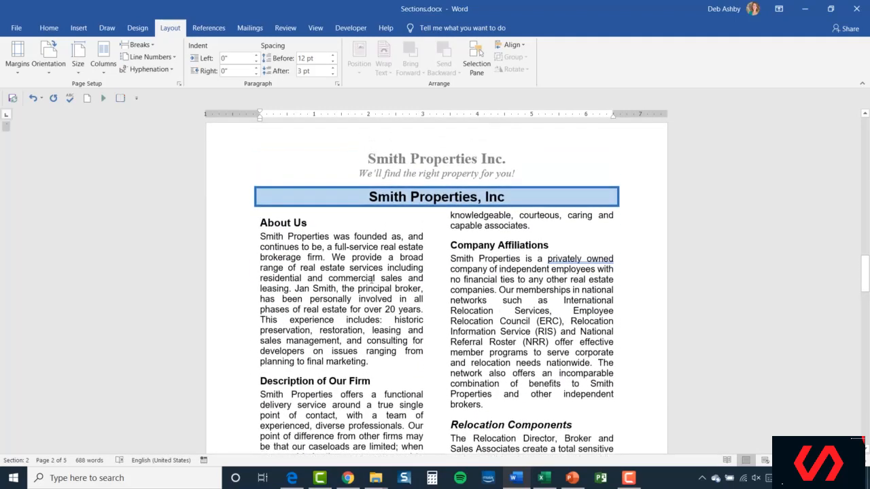
scroll(372, 280, down, 1)
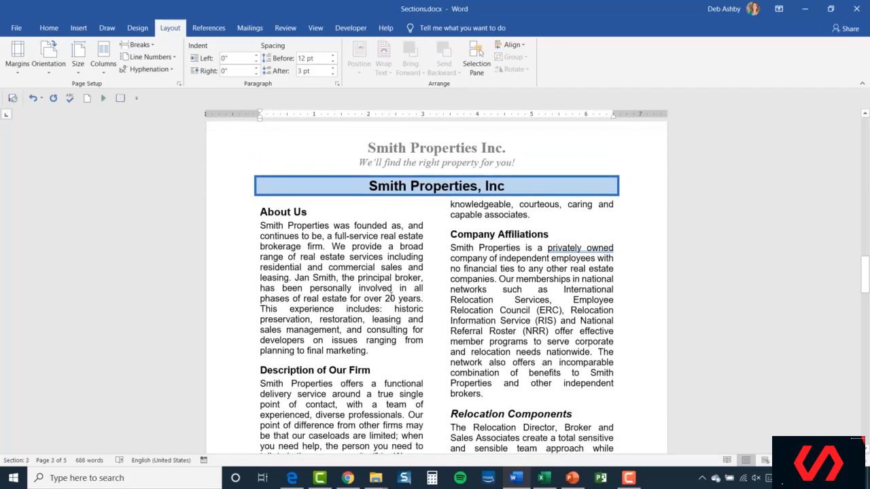